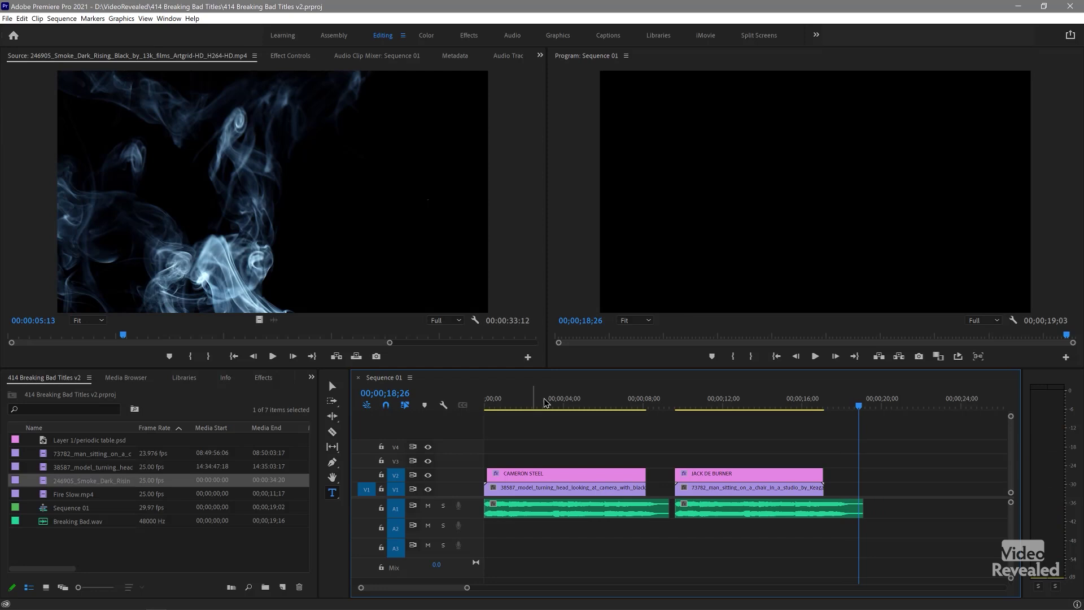
Step: Move the playhead to 00;00;04;20, select the first title graphic on V2, and switch to the Graphics workspace
left_click(537, 405)
left_click_drag(537, 411, 567, 454)
left_click(564, 480)
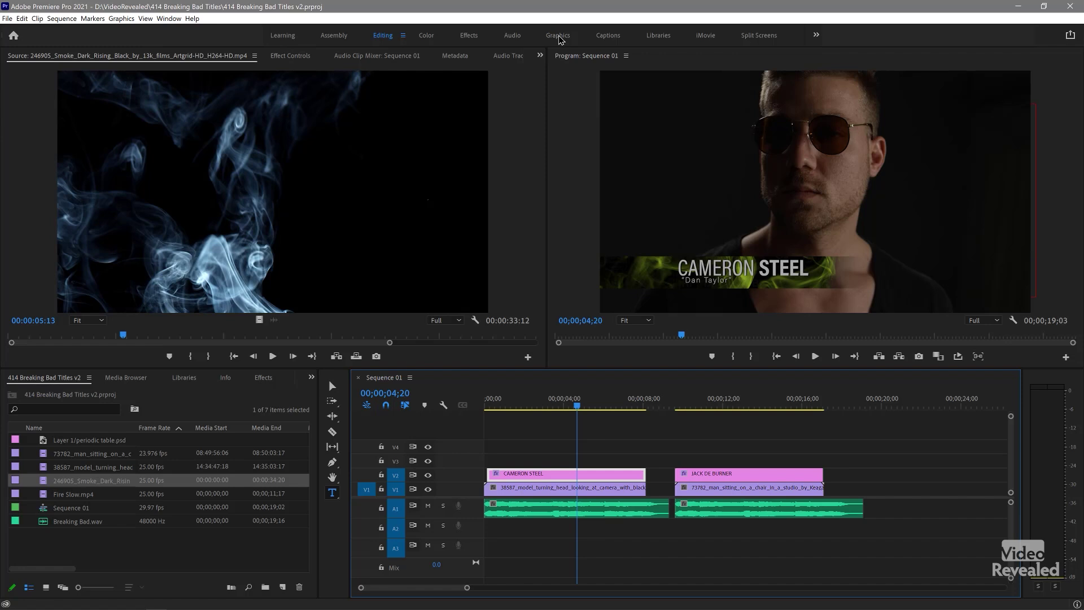
left_click(559, 36)
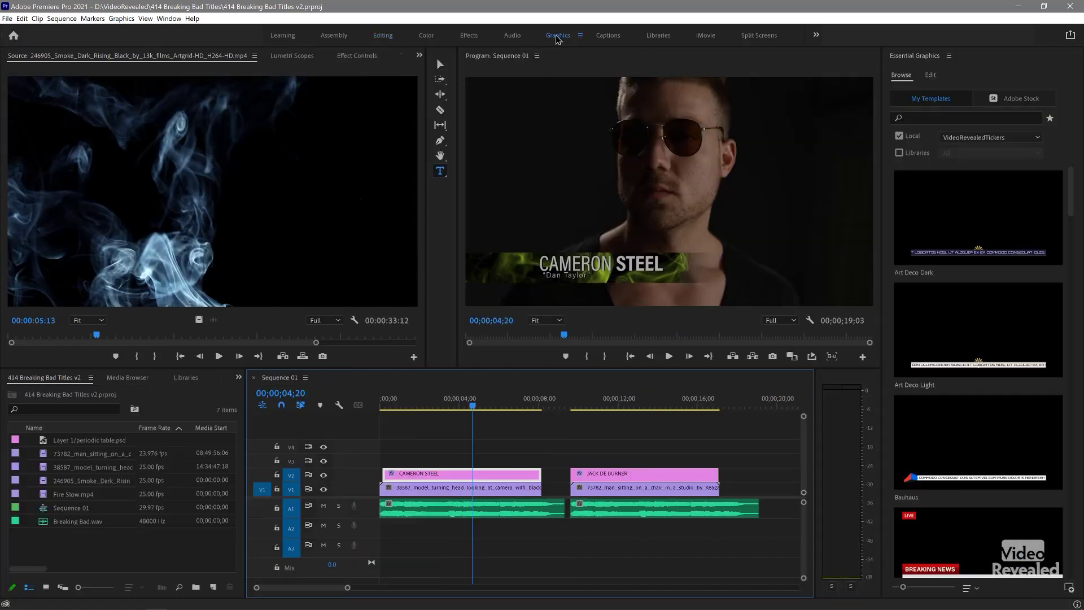
Step: Display the Effects list and the first title graphic's effect settings, and show its layers for editing in Essential Graphics
left_click(238, 378)
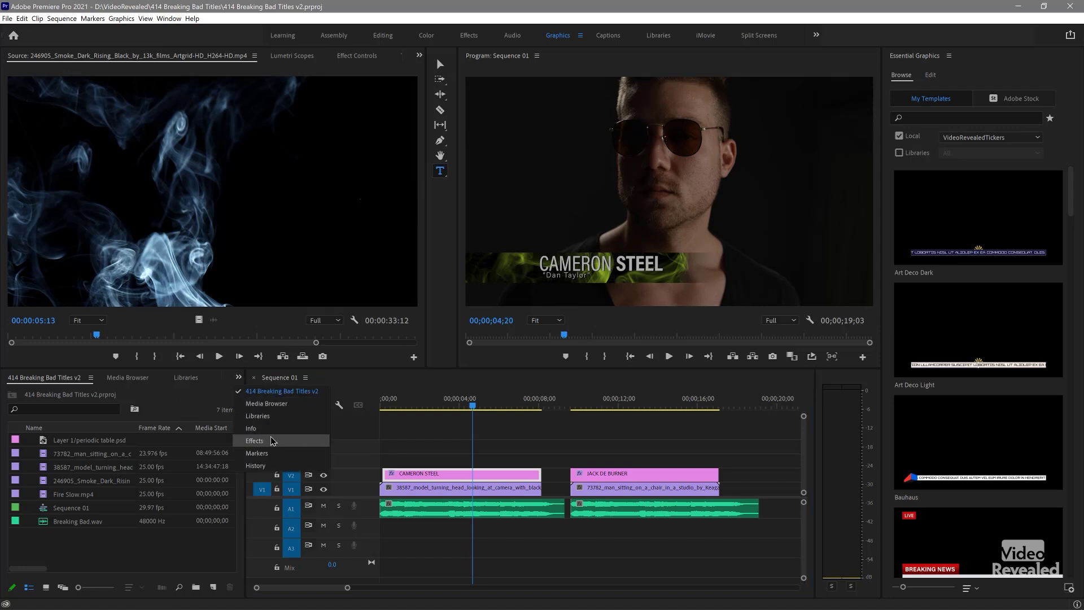
left_click(254, 440)
left_click(116, 393)
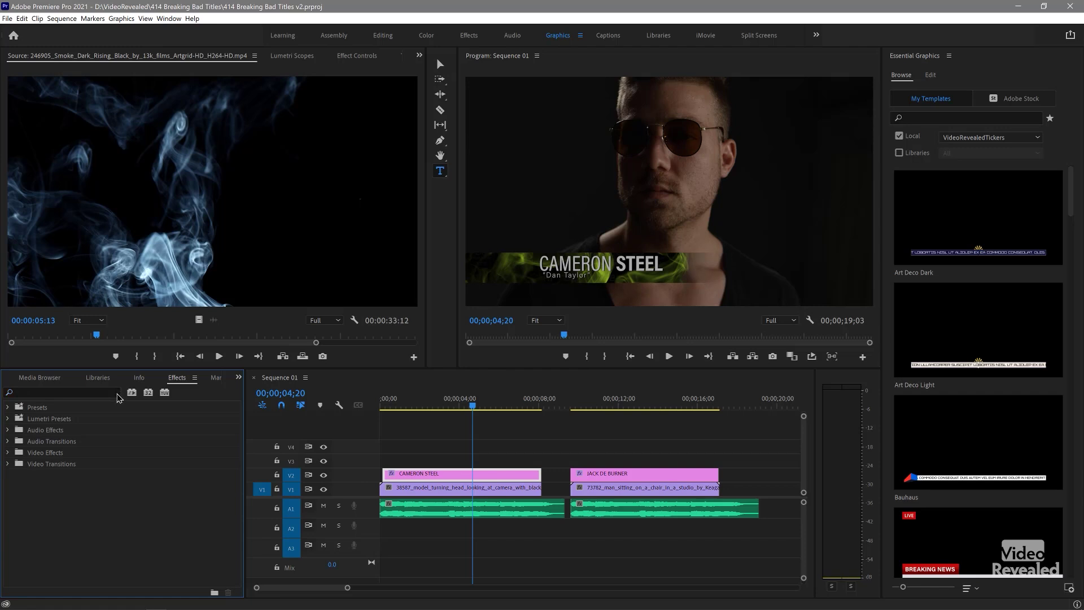
left_click(354, 57)
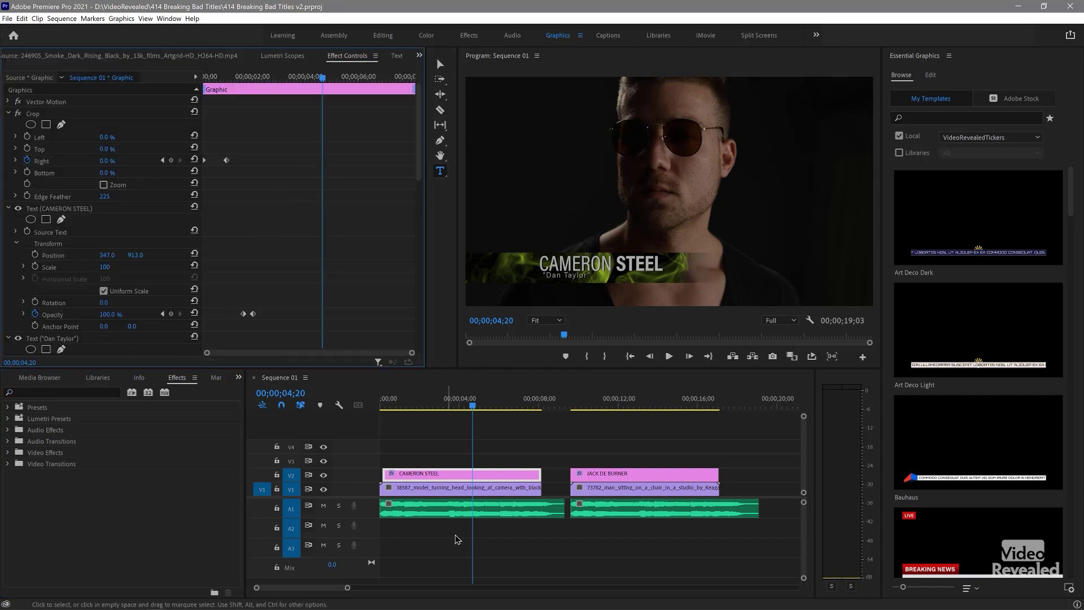
left_click(434, 477)
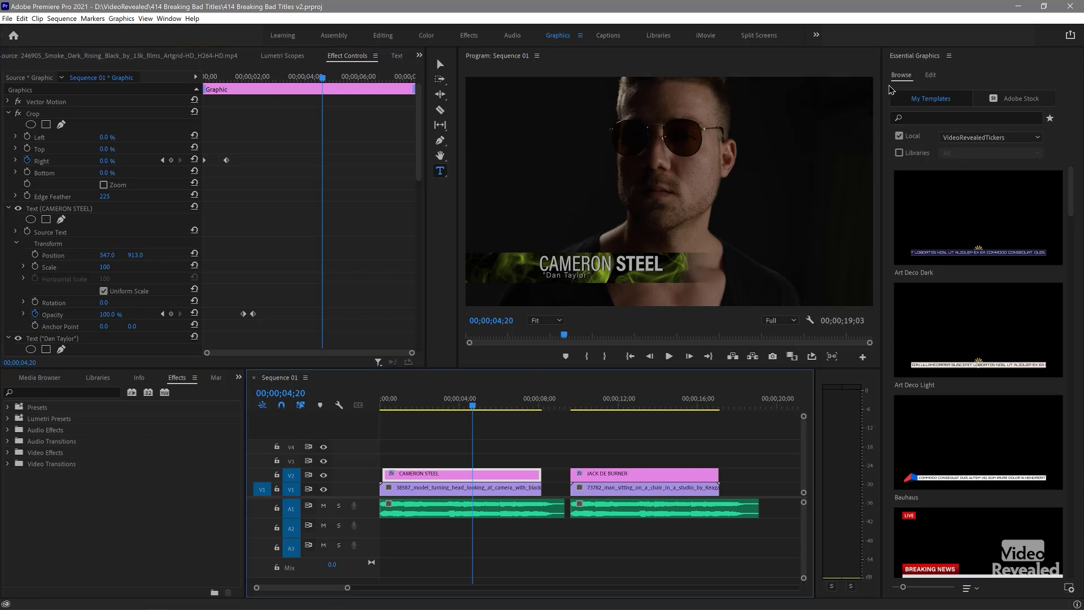
left_click(930, 76)
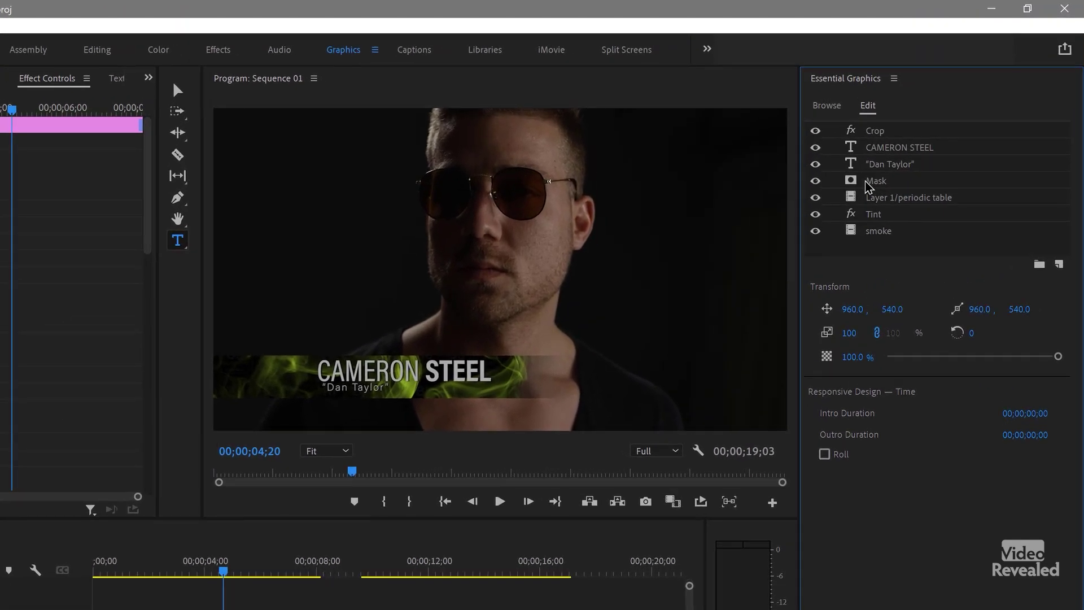
Step: Compare the title with the Mask layer's Mask with Shape option off and back on
left_click(880, 183)
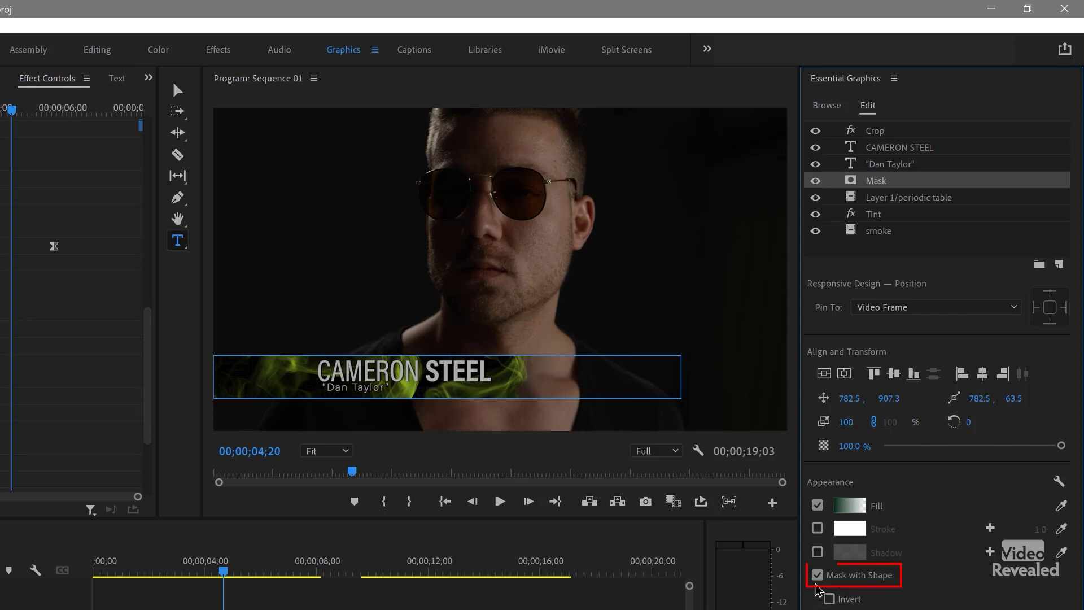
left_click(817, 575)
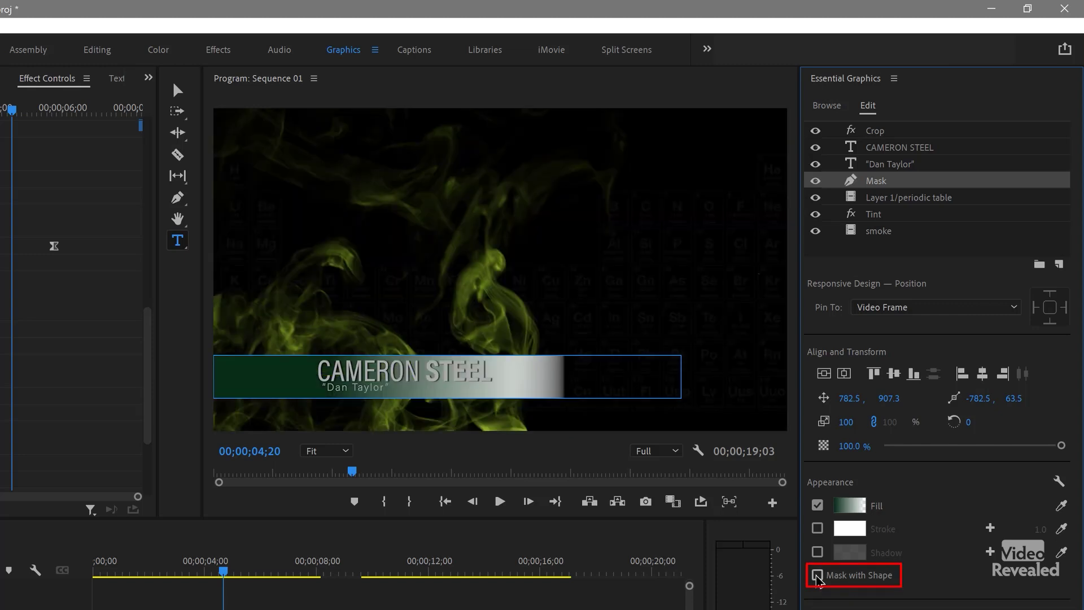
left_click(816, 575)
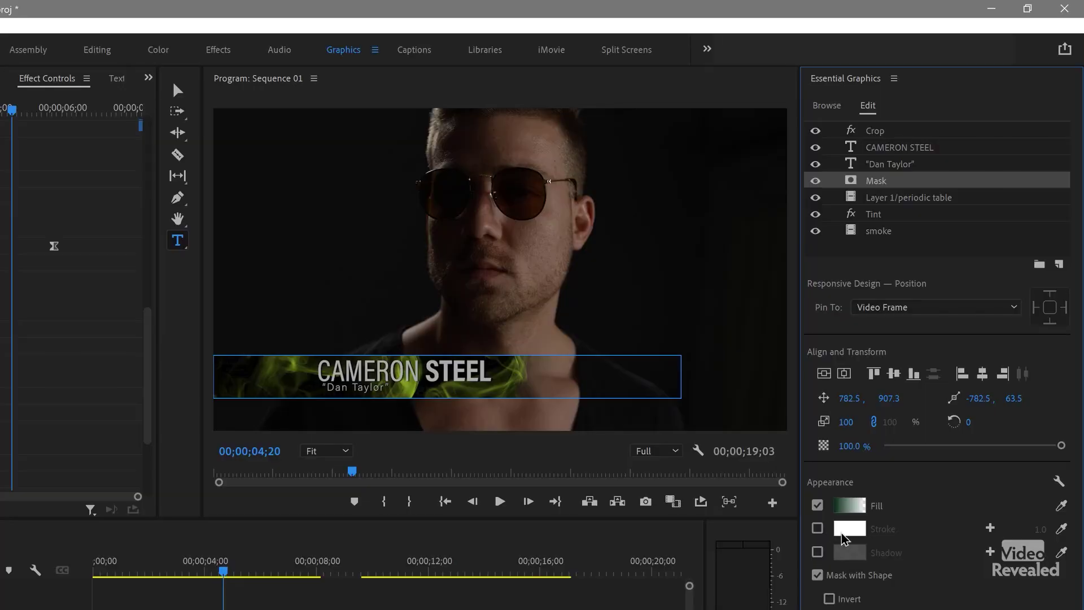
Step: Examine the gradient types and the color and opacity stops in the Mask layer's linear gradient fill, leaving the fill as it is
left_click(854, 506)
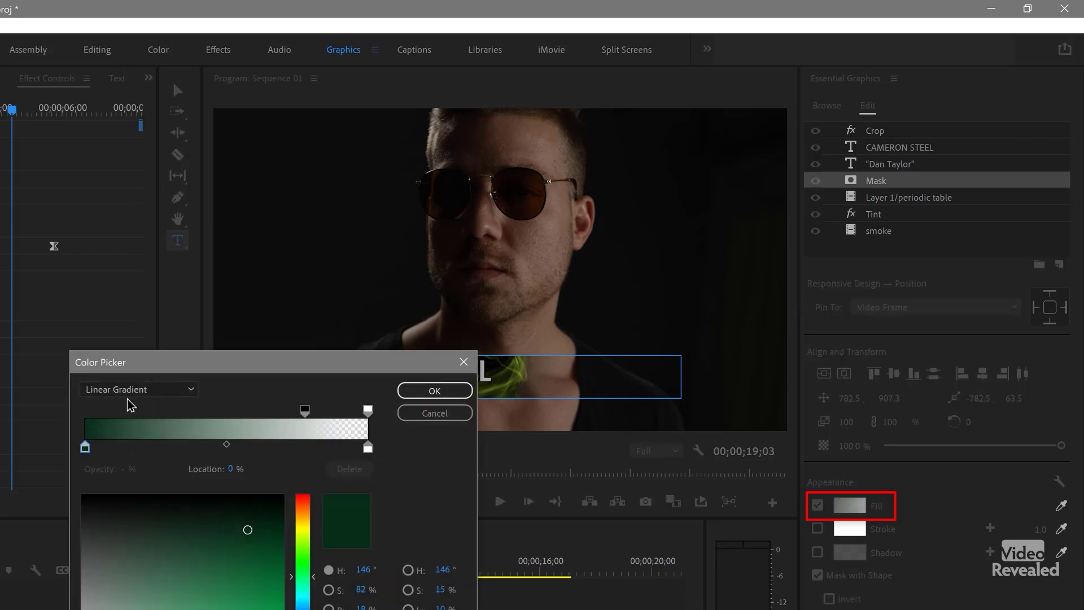
left_click(161, 391)
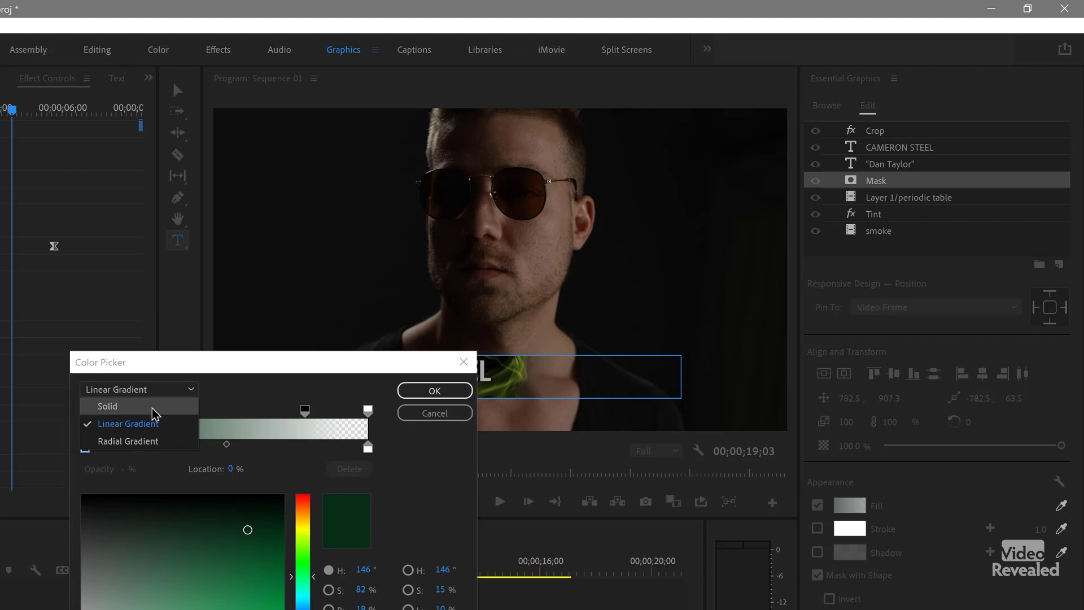
left_click(257, 399)
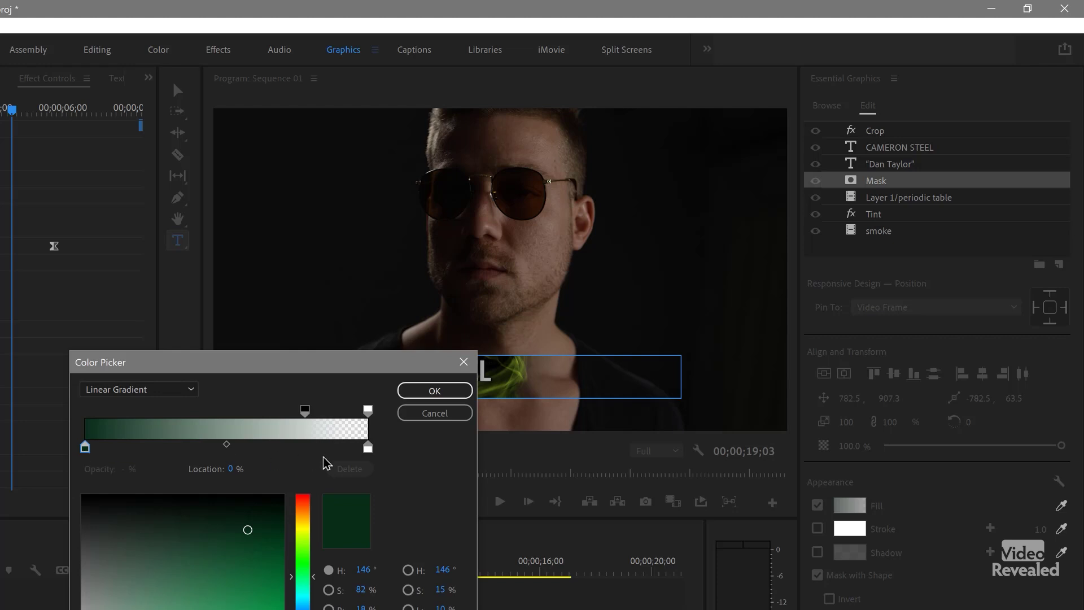
left_click(368, 448)
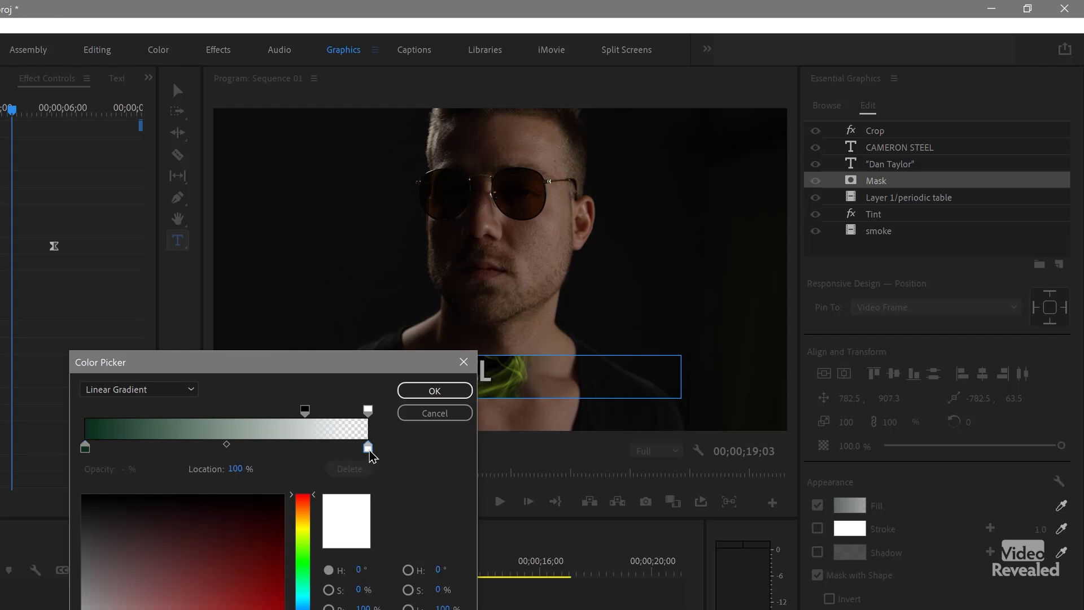
left_click(368, 410)
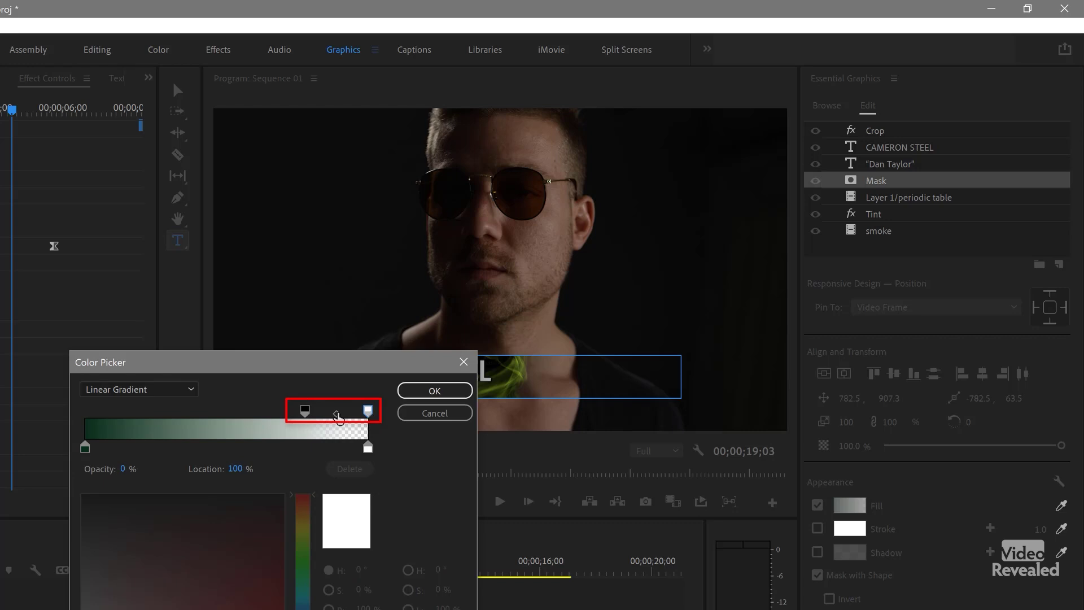
left_click(306, 411)
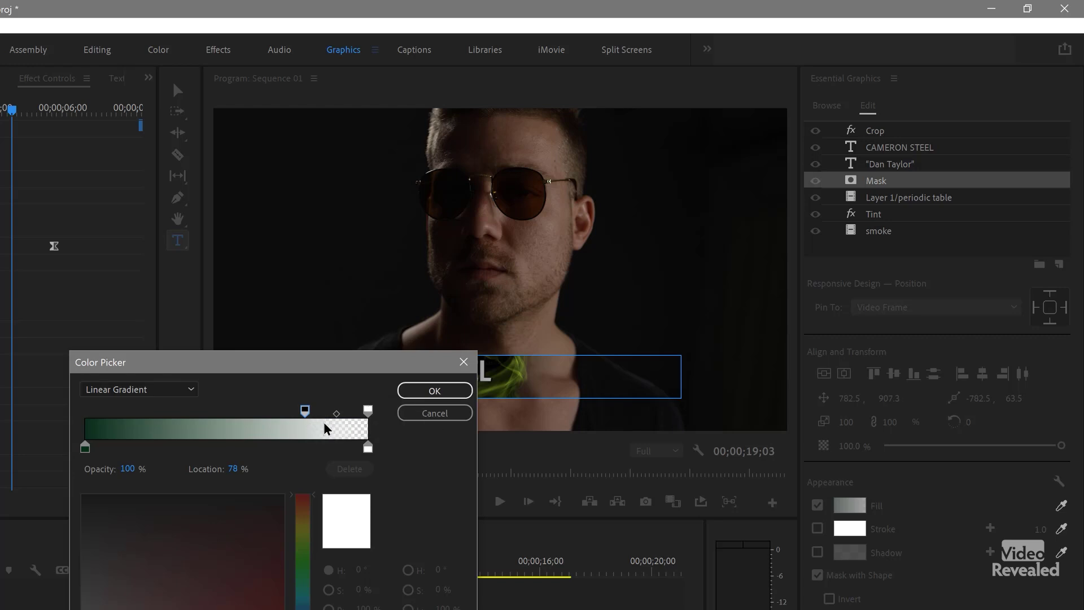
left_click_drag(396, 372, 284, 340)
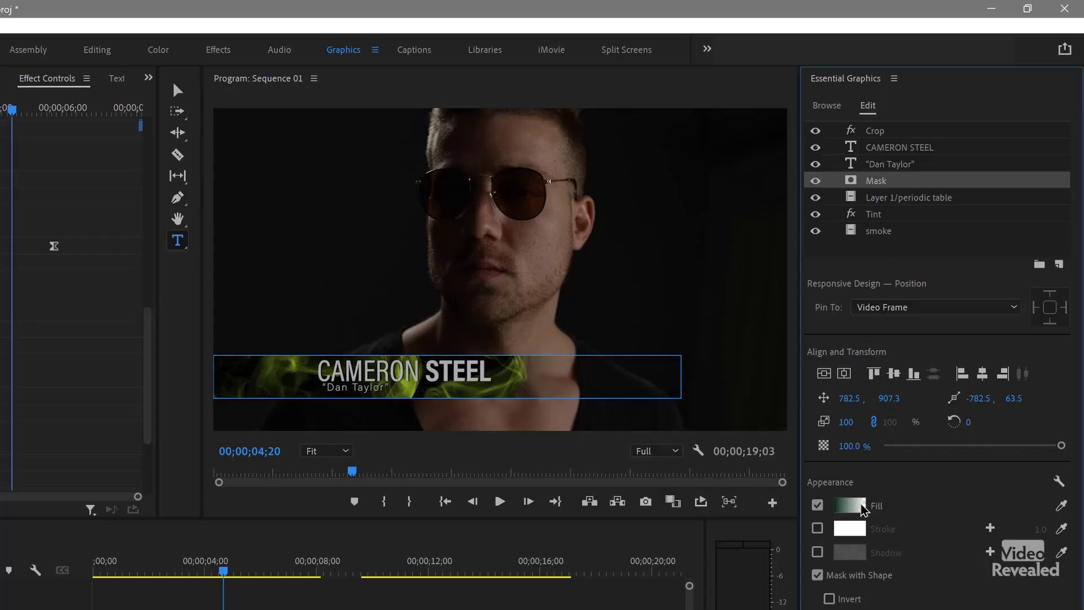
Step: Select the main name text layer and scrub across the opacity keyframes of both text layers to preview their fade-ins
left_click(889, 149)
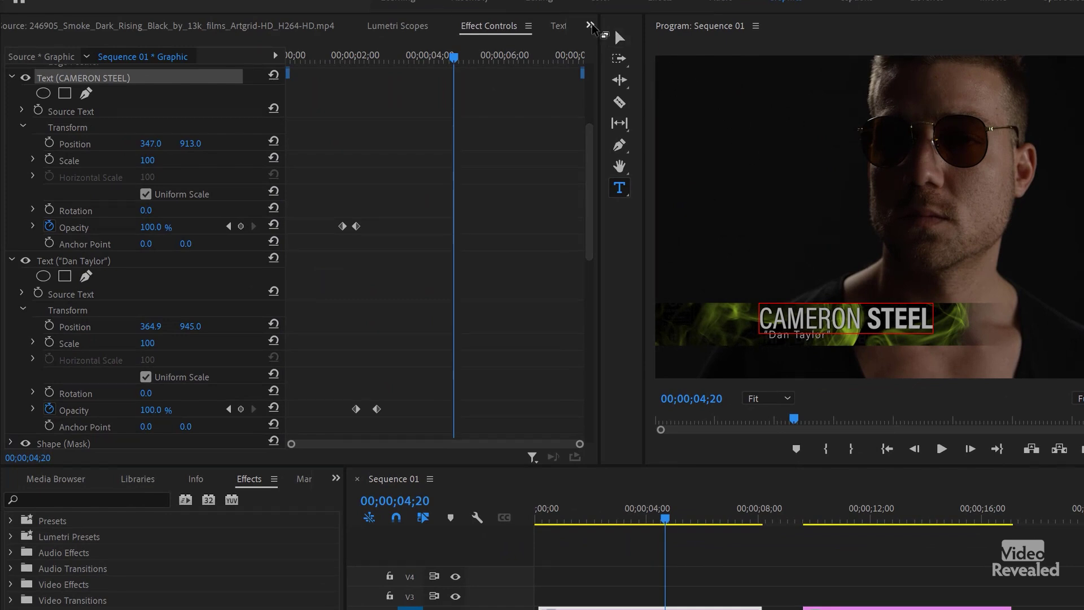
left_click(619, 38)
mouse_move(453, 57)
left_mouse_down()
mouse_move(294, 63)
mouse_move(359, 67)
mouse_move(367, 91)
left_mouse_up()
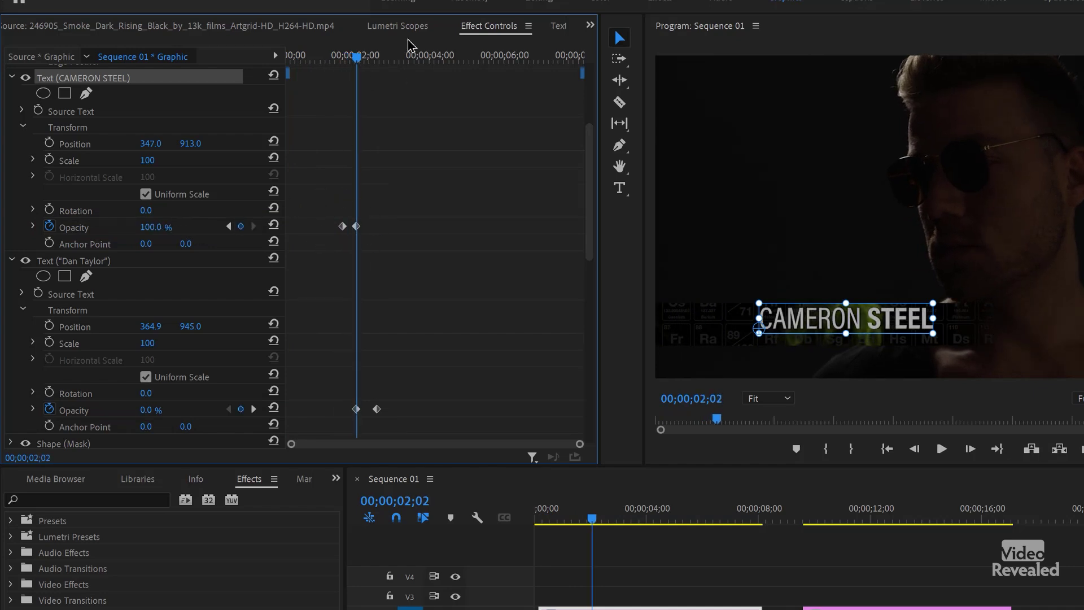
left_click_drag(358, 63, 385, 339)
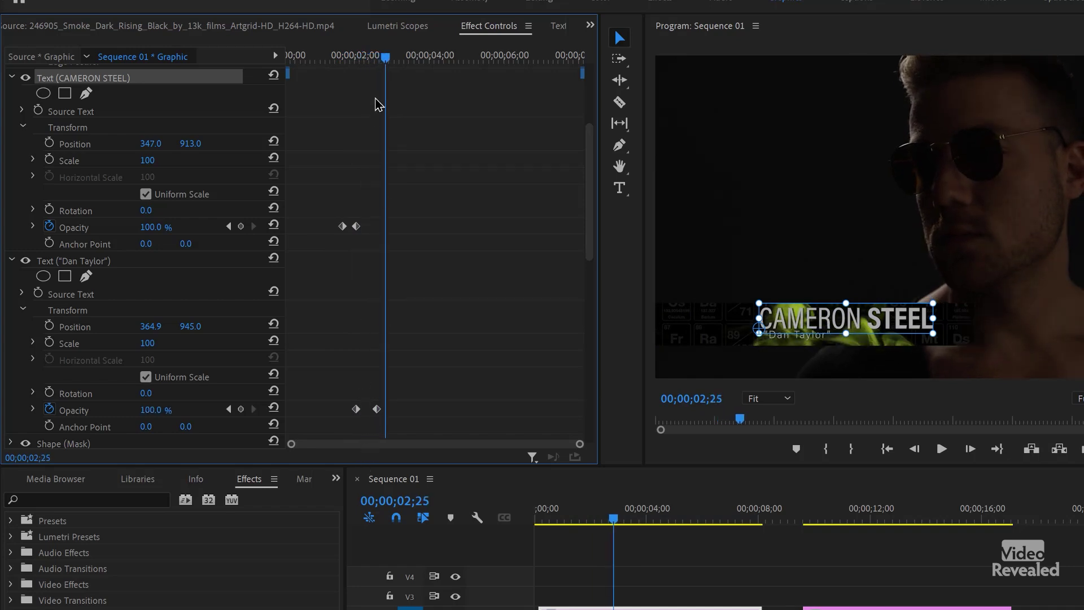
left_click_drag(386, 63, 412, 74)
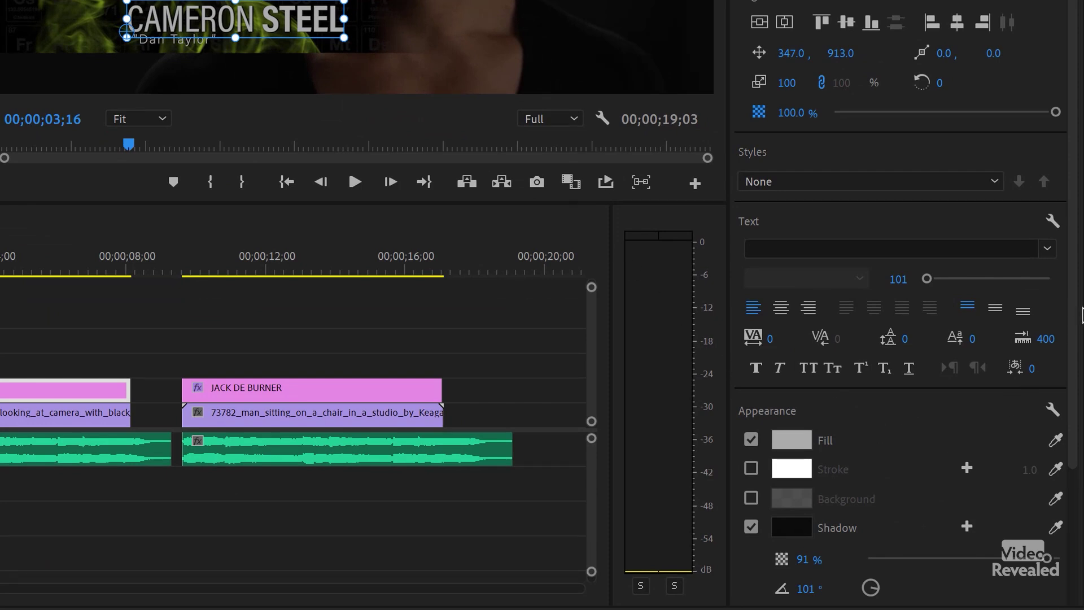
Step: Review the main name text's appearance settings and select the smaller quoted text layer to inspect its font settings
scroll(1072, 315, "down", 3)
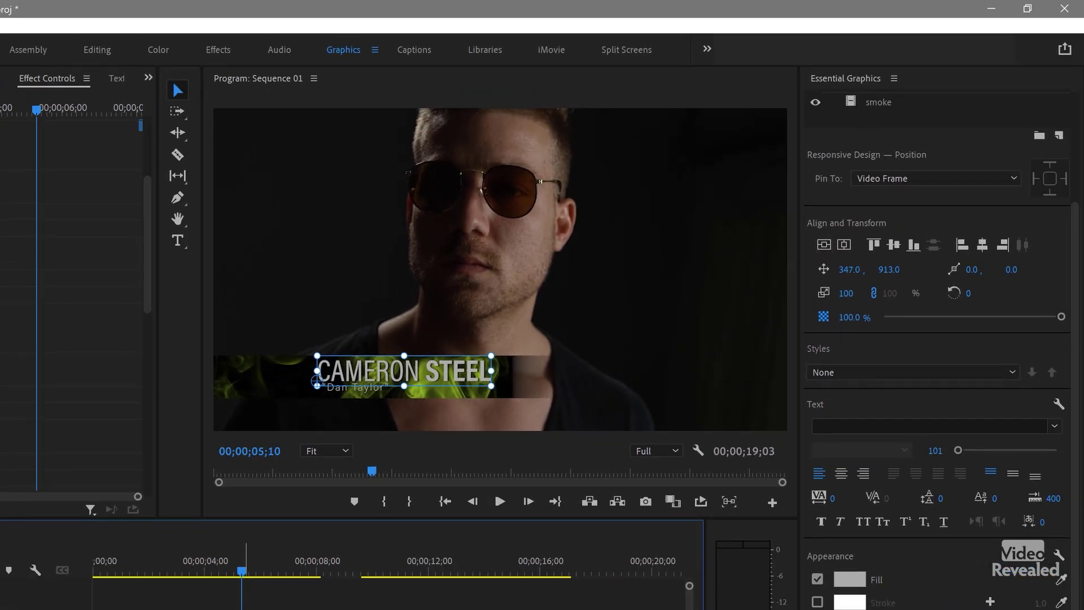
left_click(933, 128)
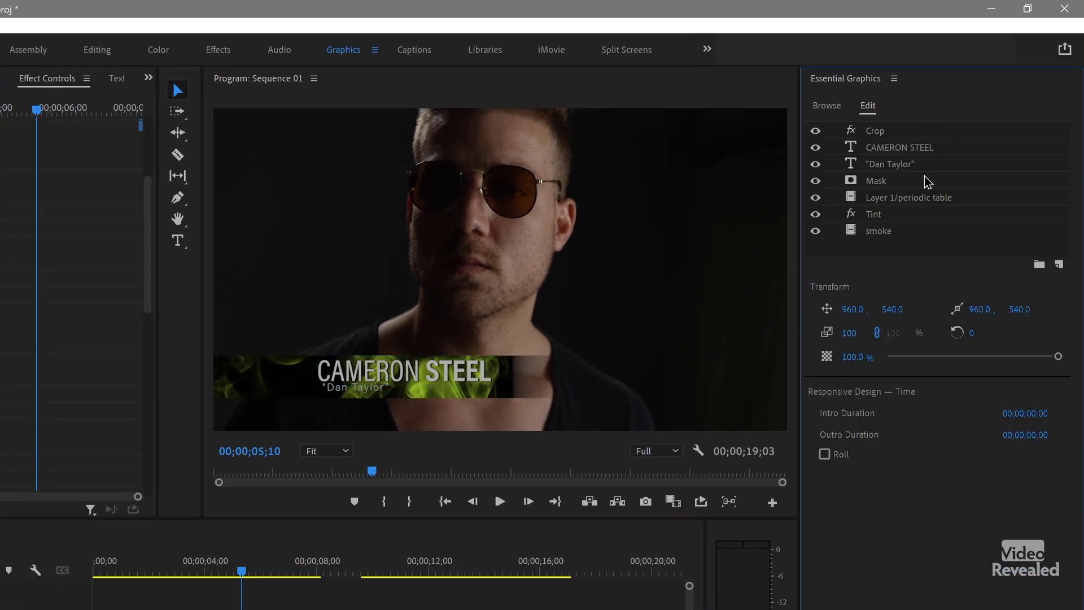
left_click(892, 168)
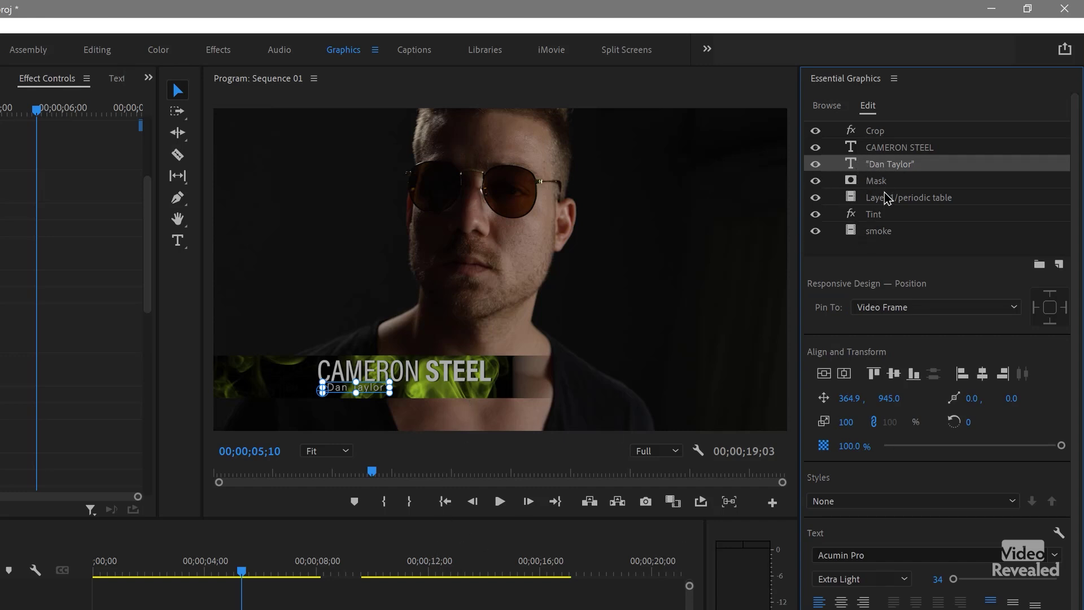
Step: Select the title's Crop effect layer, and search the effects list for "crop" to locate the effect, clearing the search at the end
left_click(896, 136)
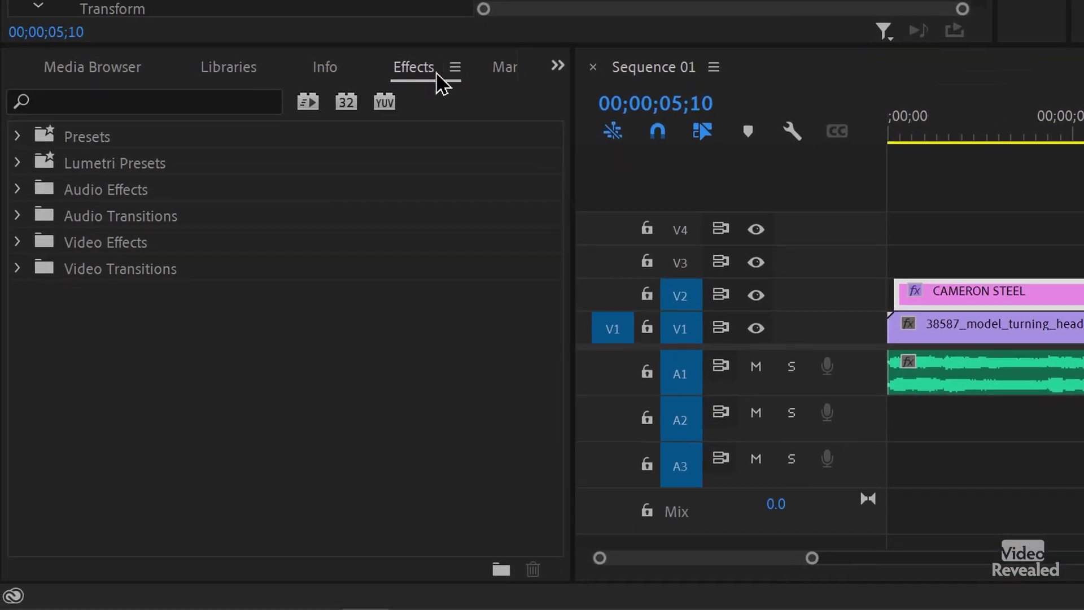
left_click(201, 100)
type("crop")
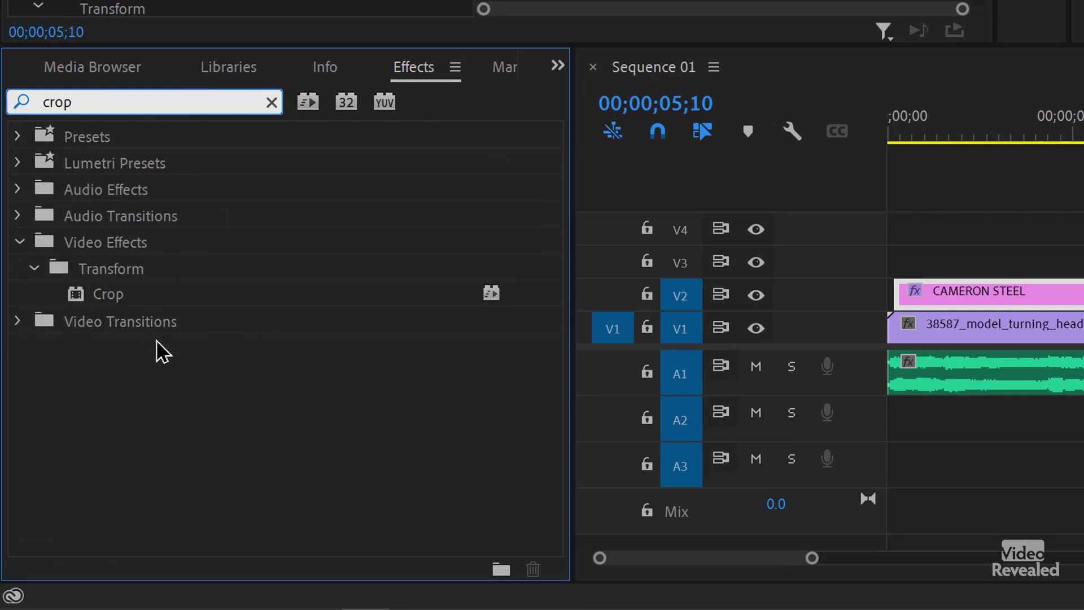
left_click(271, 105)
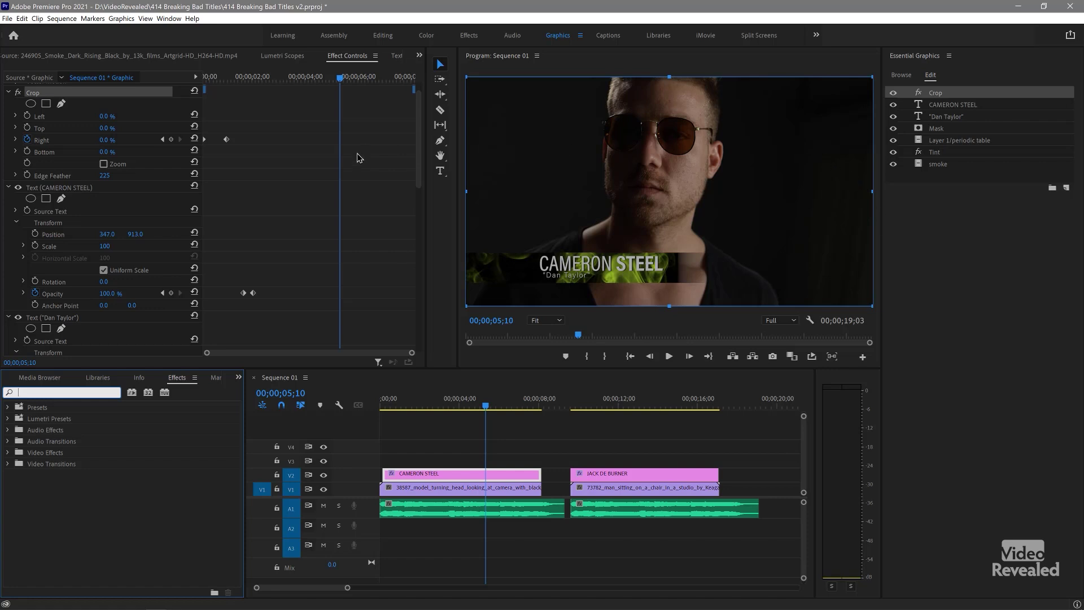
Step: Preview the title's Crop reveal by scrubbing through its start with the V1 track hidden, and show V1 again
left_click_drag(340, 79, 213, 84)
key("Right")
left_click(323, 490)
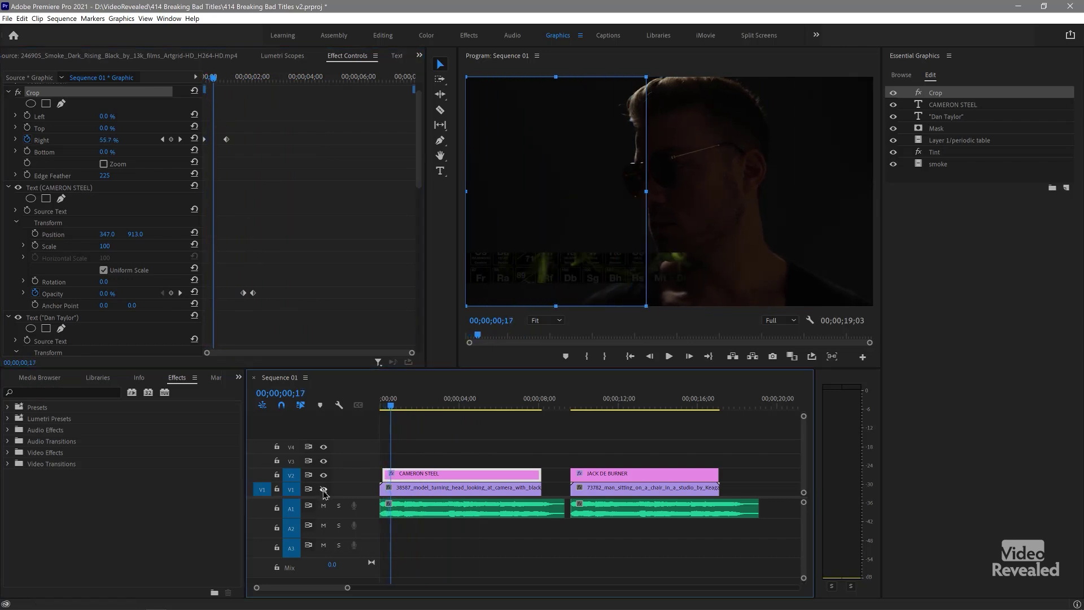
mouse_move(214, 81)
left_mouse_down()
mouse_move(225, 82)
mouse_move(214, 82)
left_mouse_up()
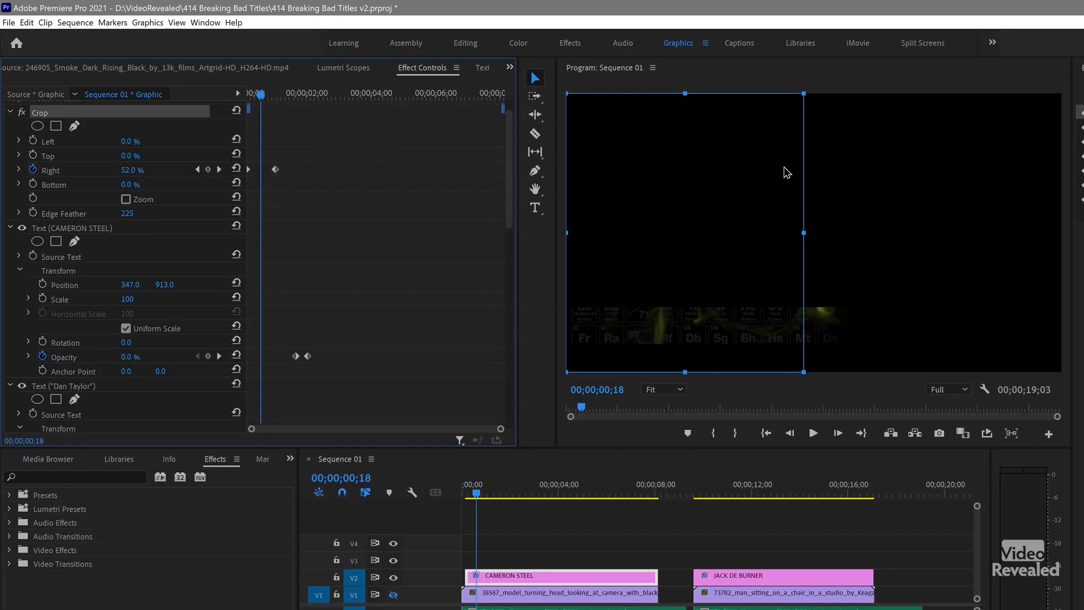
left_click_drag(257, 99, 315, 100)
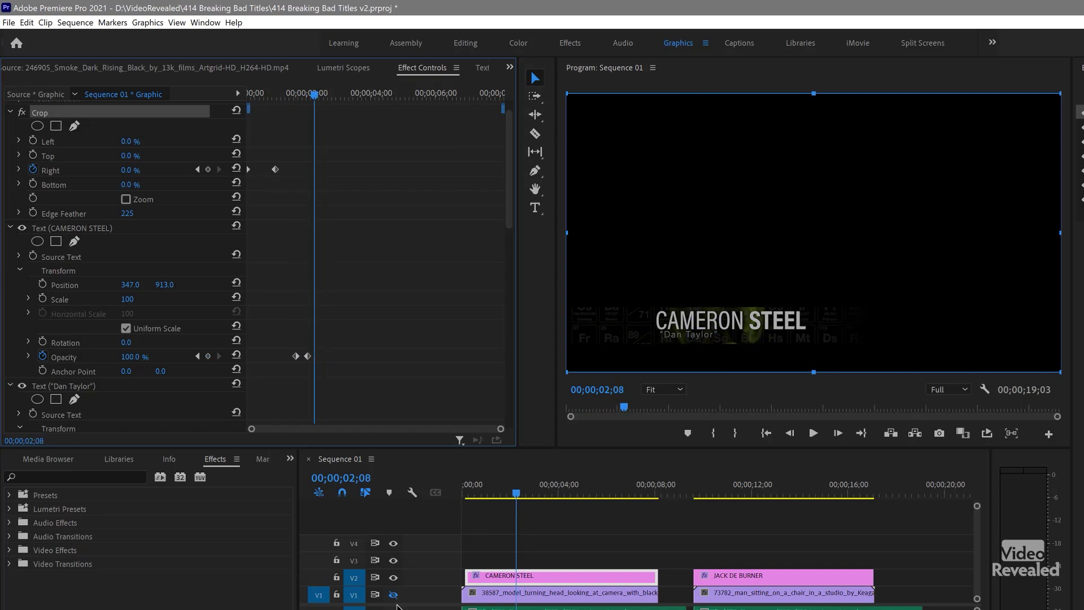
left_click(393, 595)
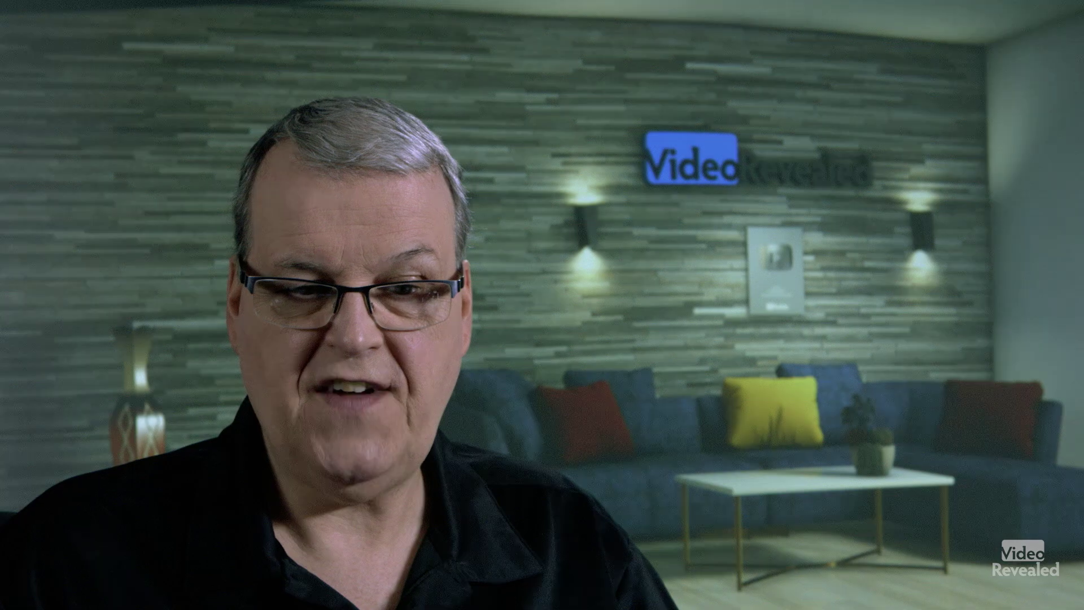
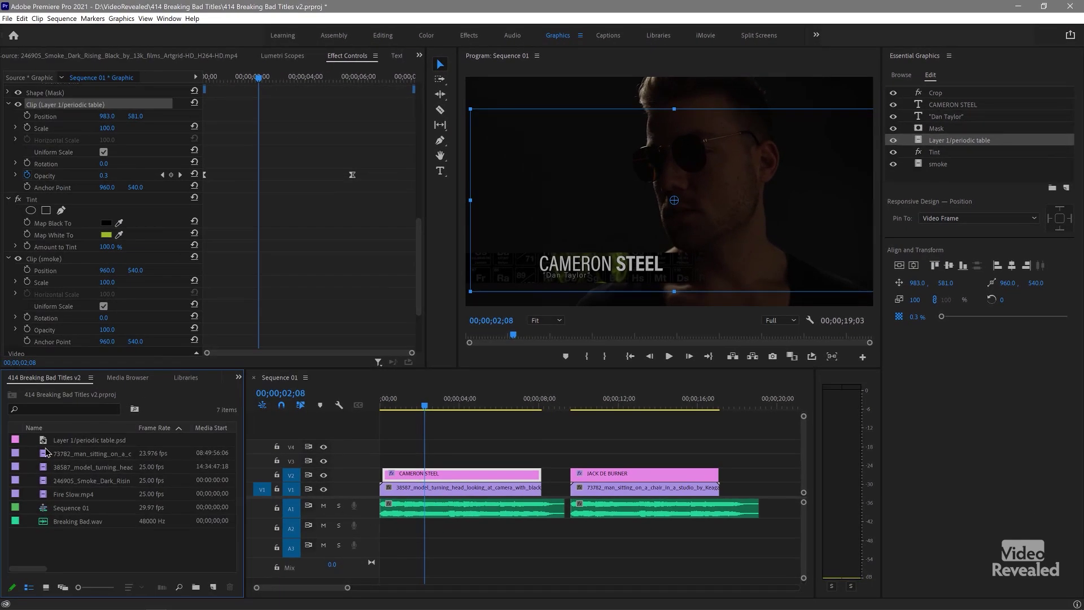
Step: View Layer 1/periodic table.psd in the Source monitor, play the first title's opening, and return to the graphic's effect settings
double_click(44, 443)
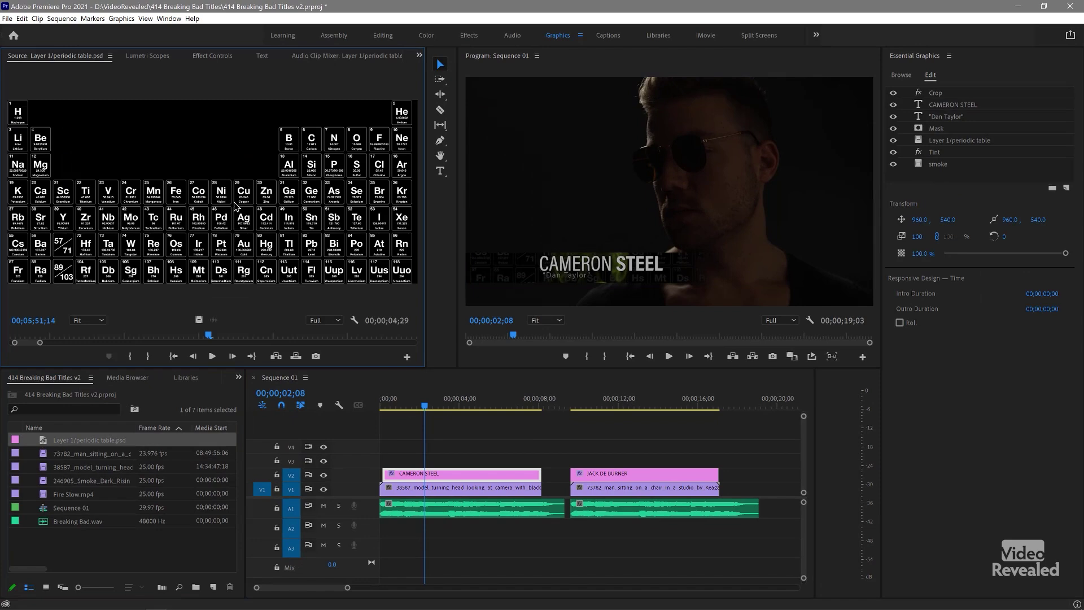
left_click(403, 406)
key("space")
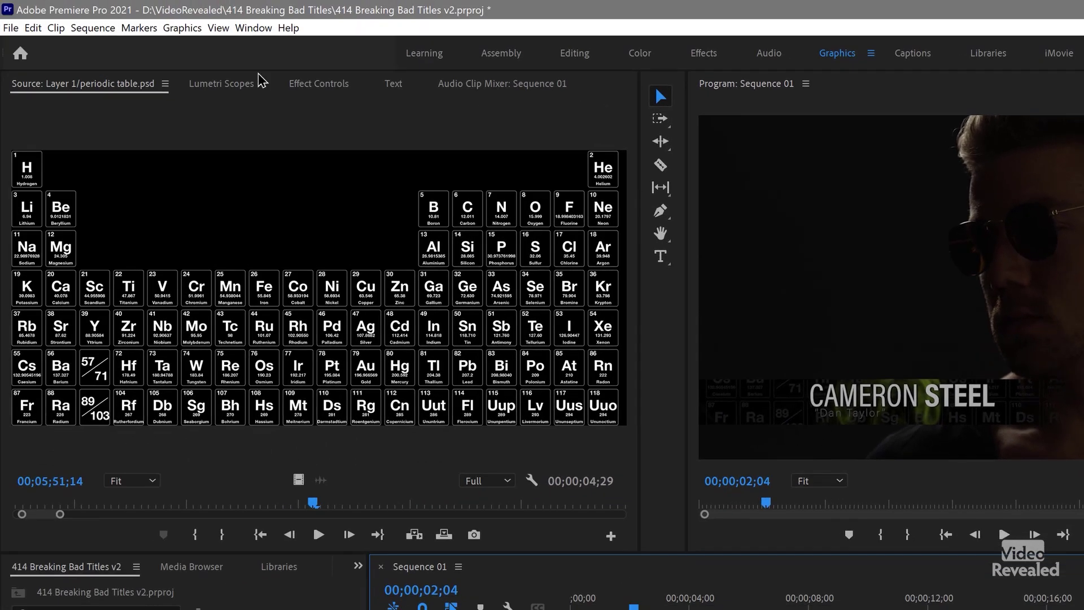
left_click(305, 84)
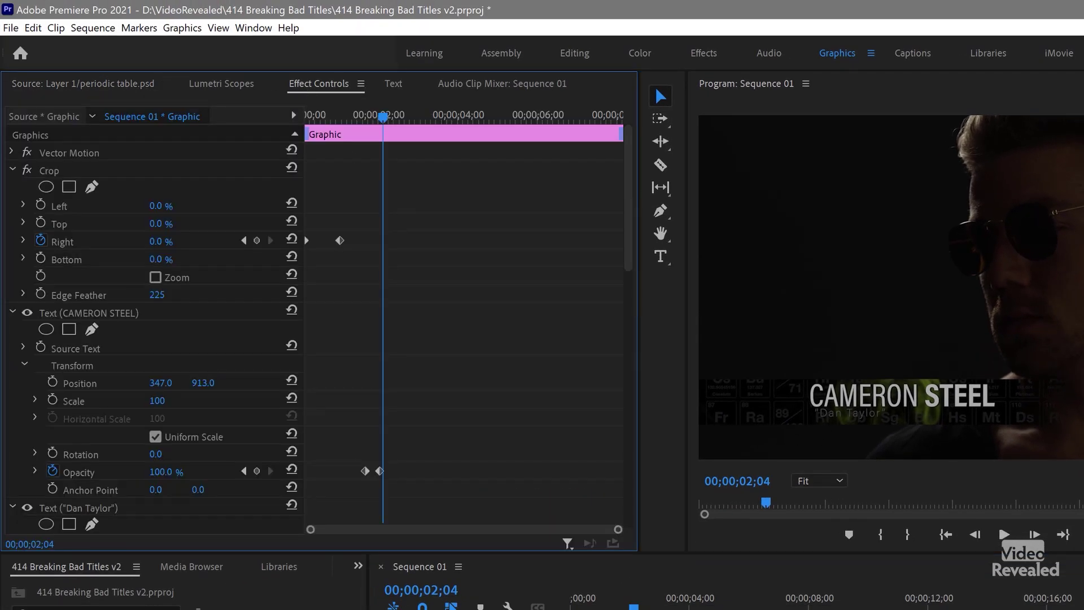
Step: Review the Layer 1/periodic table layer's opacity keyframes, scrubbing from the title's start to 00;00;01;01
scroll(153, 328, "down", 5)
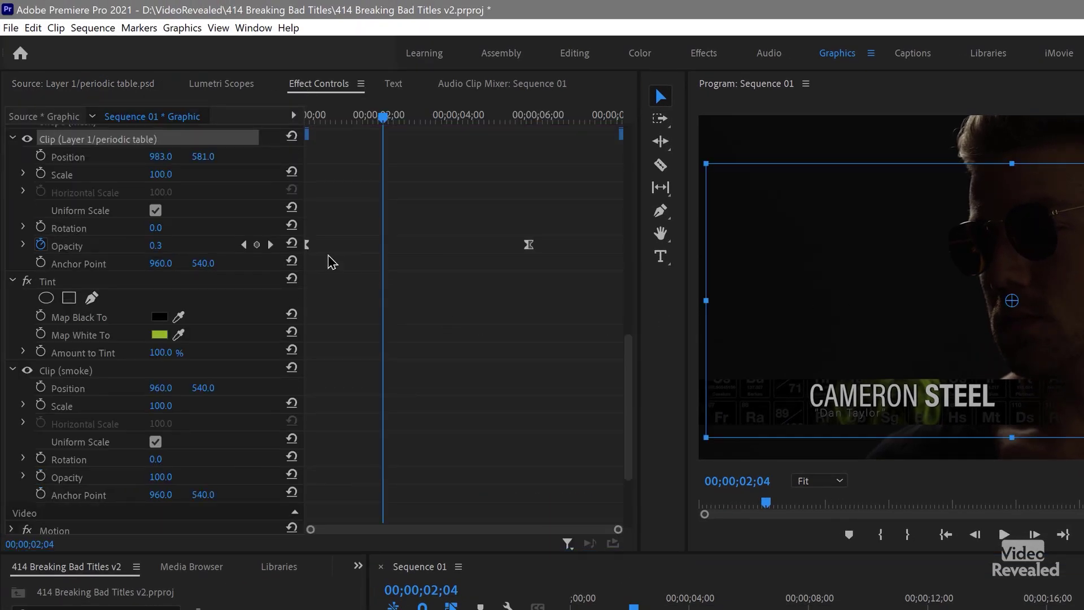
scroll(156, 226, "up", 1)
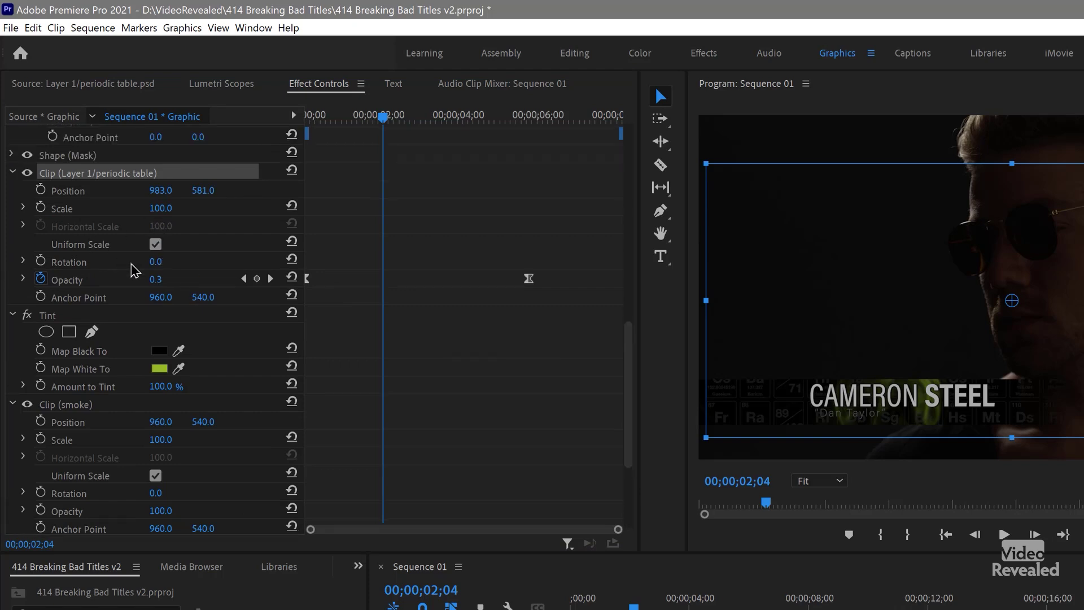
left_click_drag(395, 120, 291, 130)
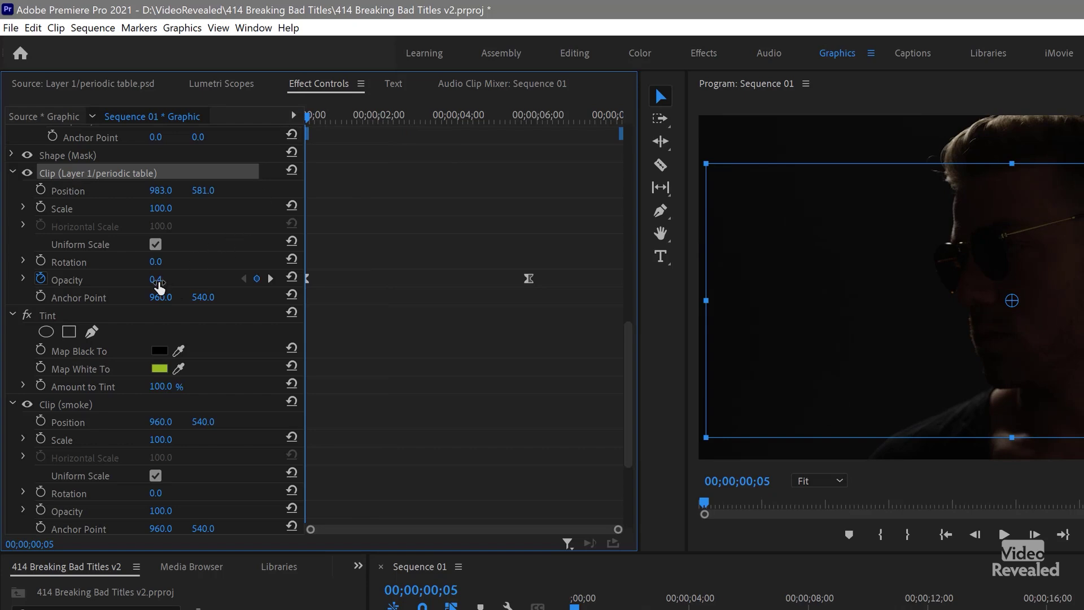
left_click_drag(317, 122, 342, 150)
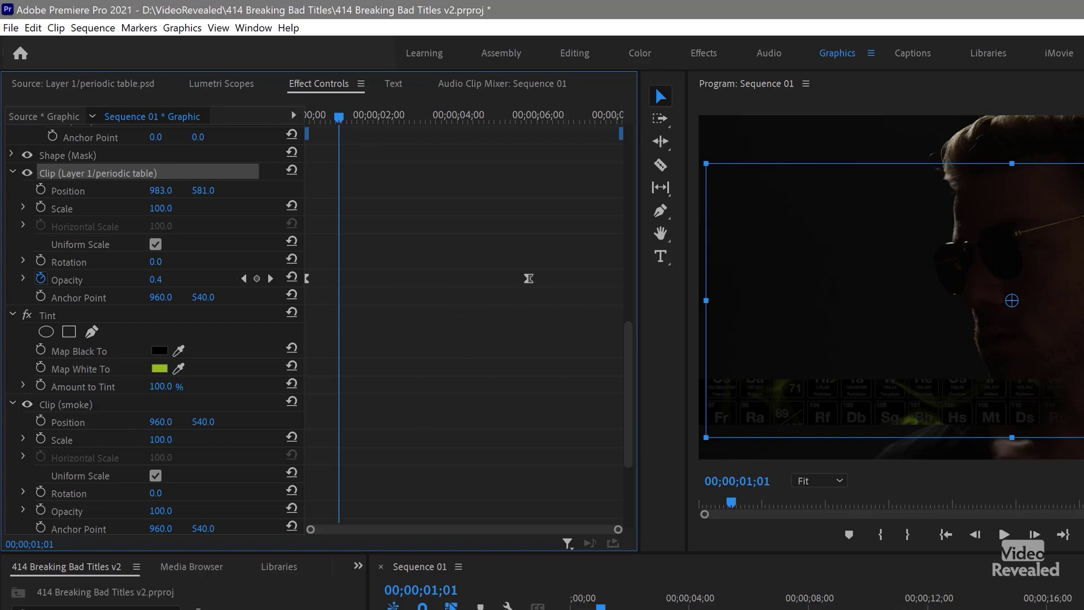
Step: View Layer 1/periodic table.psd in the Source monitor and toggle its Transparency Grid to check the background
key("shift+2")
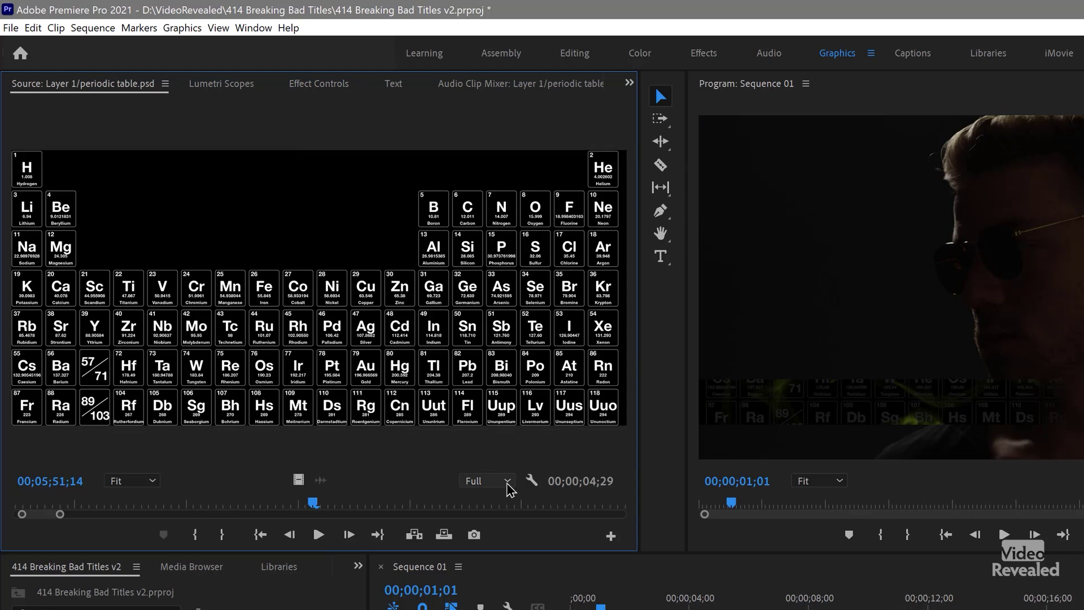
left_click(532, 481)
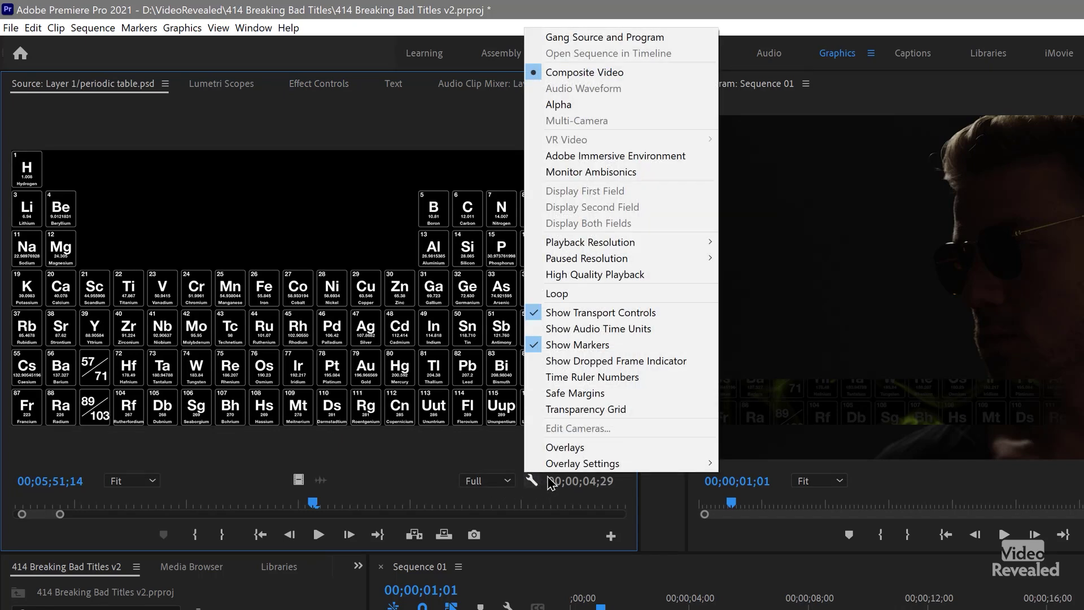
left_click(612, 408)
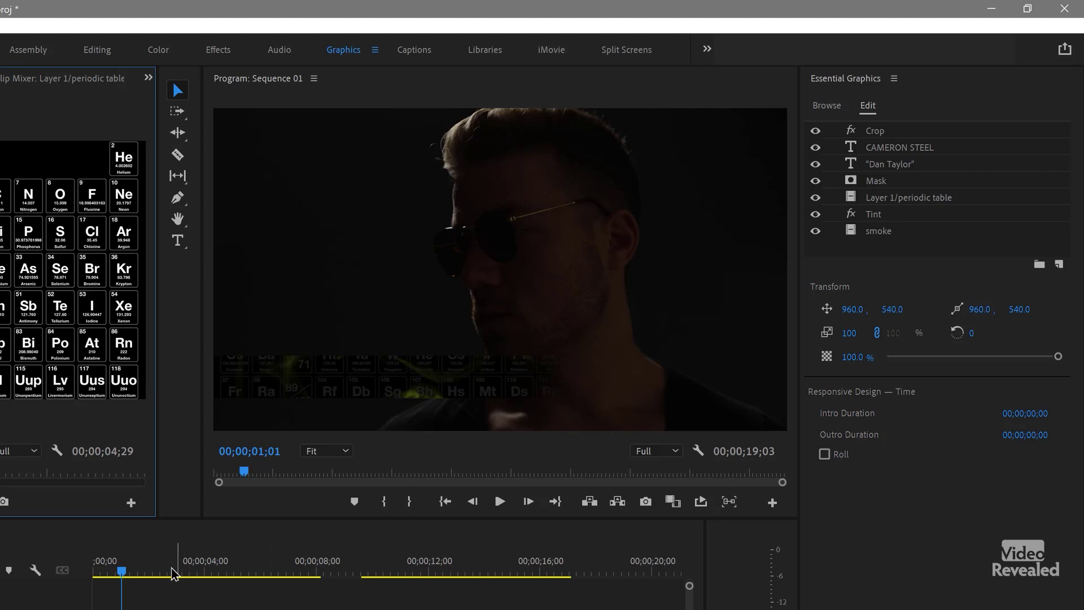
Step: Go to 00;00;05;12 in the first title and inspect its smoke layer and the Tint effect layer above it
left_click_drag(179, 576, 250, 574)
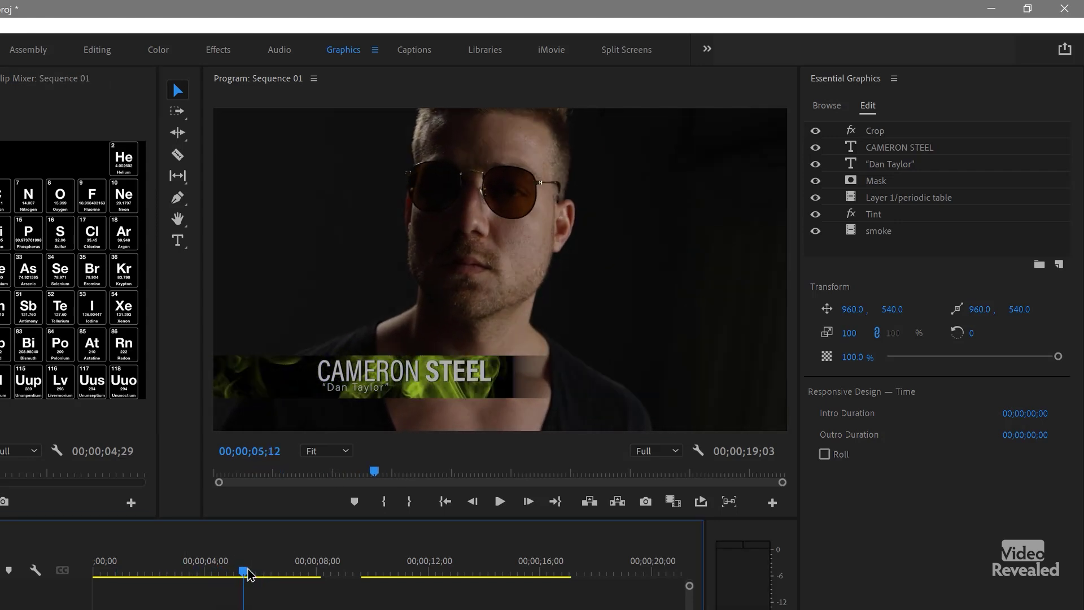
left_click(879, 232)
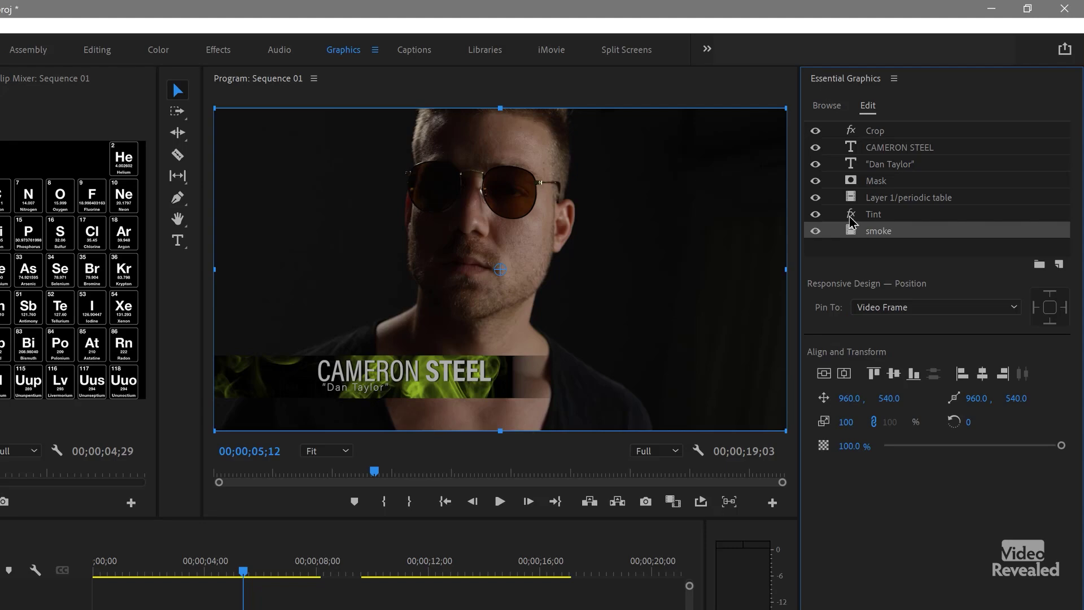
left_click(880, 215)
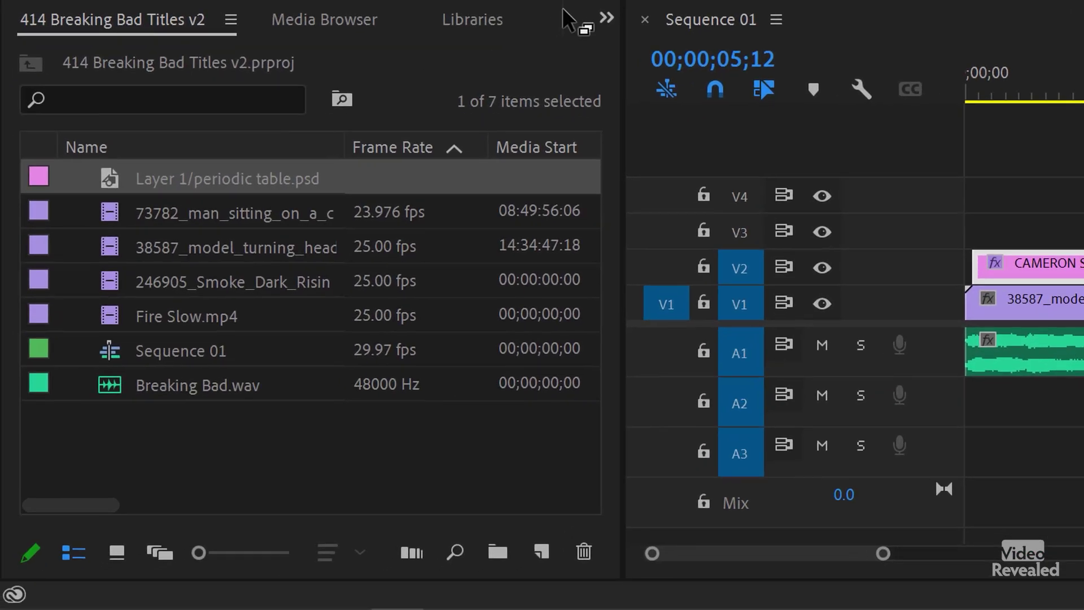
Step: Search the effects list for "tint" to locate the Tint effect, and return to the project's media list
left_click(607, 22)
left_click(694, 178)
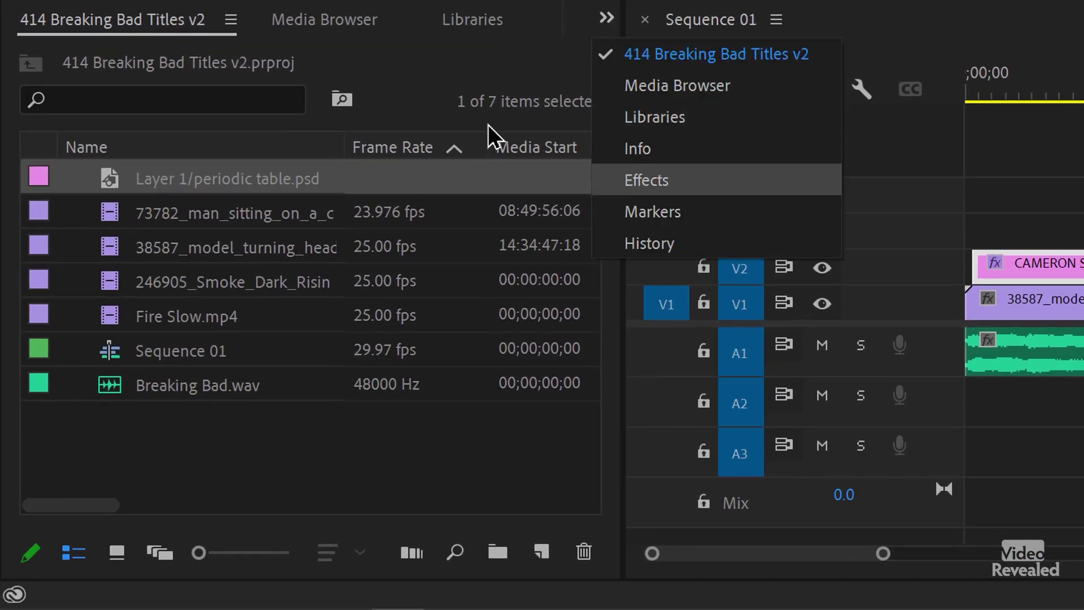
left_click(273, 52)
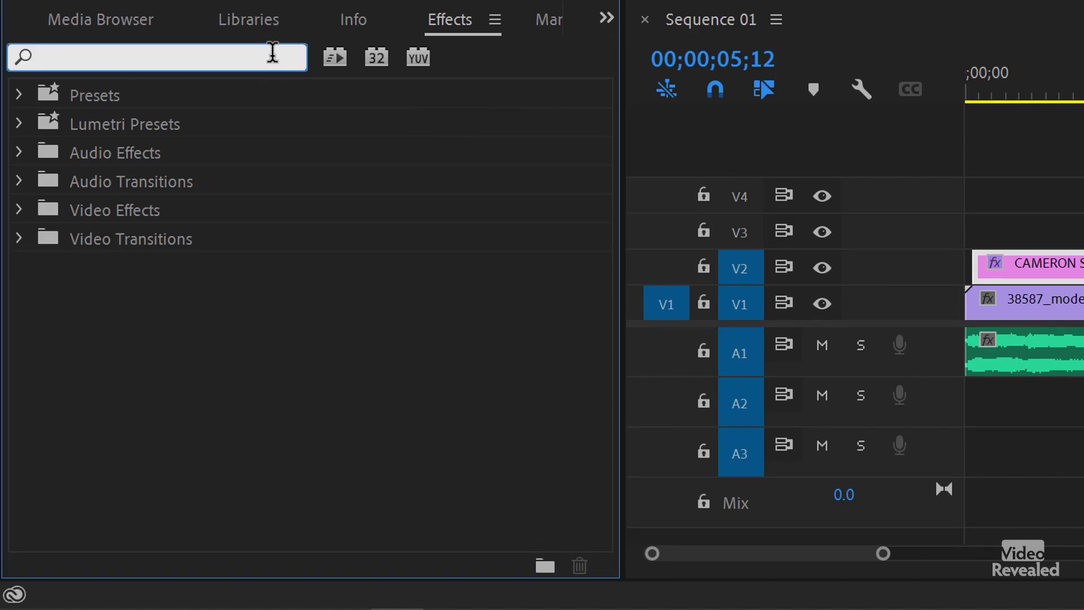
type("tint")
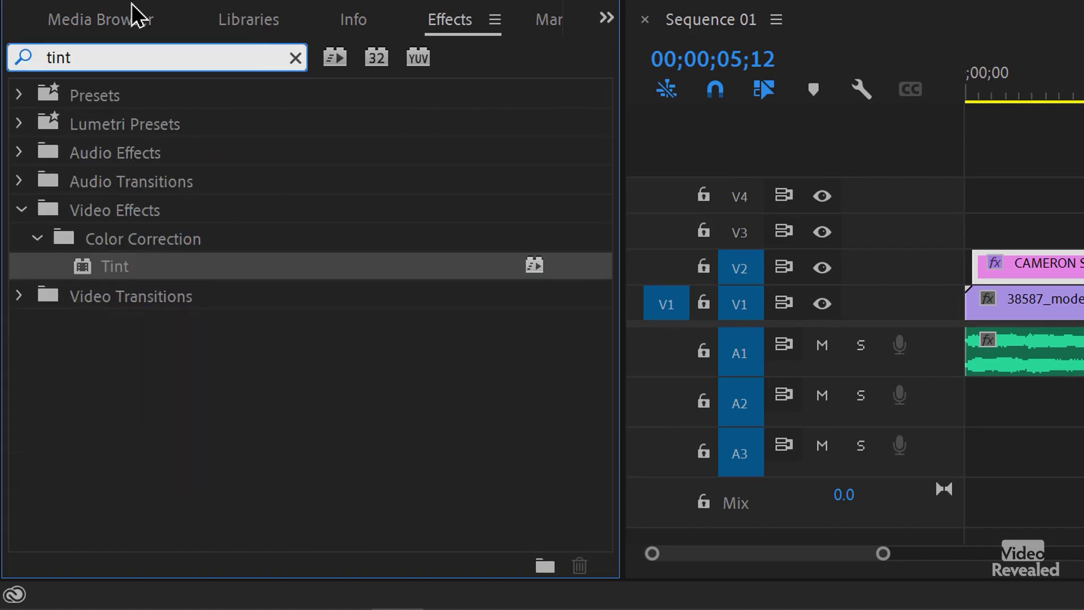
left_click(547, 20)
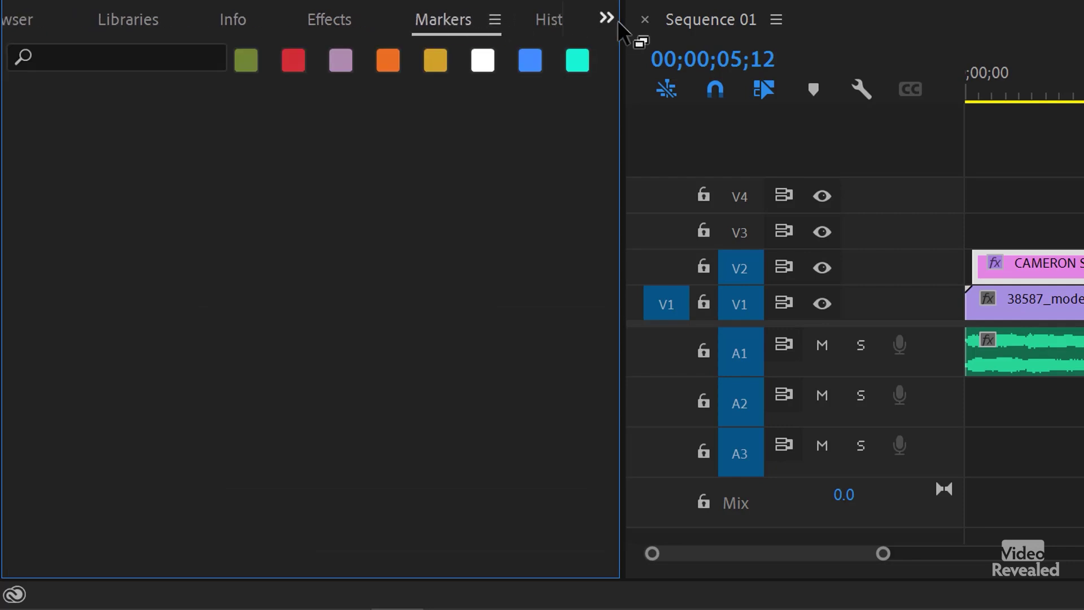
left_click(601, 20)
left_click(626, 50)
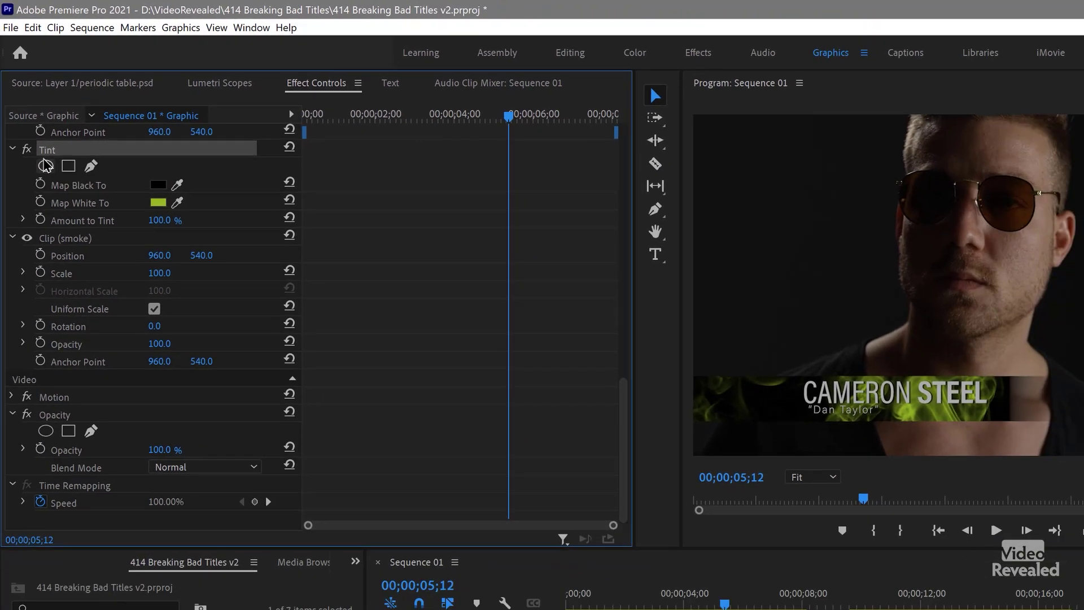
Step: Compare the smoke without and with the Tint effect by disabling and re-enabling it, playing the title and returning to 00;00;05;15
left_click(26, 149)
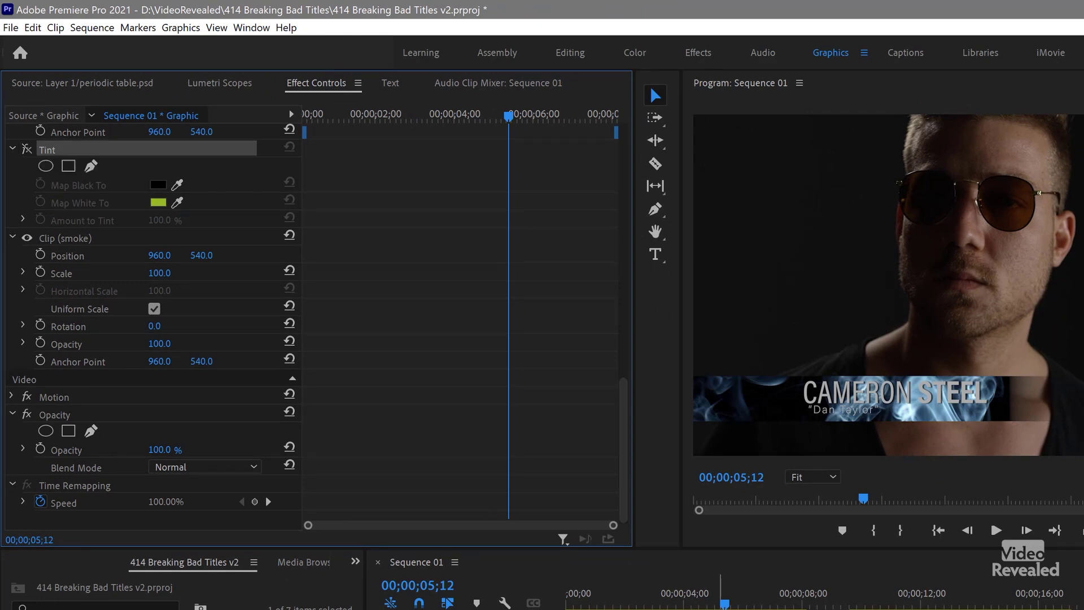
mouse_move(724, 605)
left_mouse_down()
mouse_move(599, 605)
mouse_move(713, 605)
left_mouse_up()
key("space")
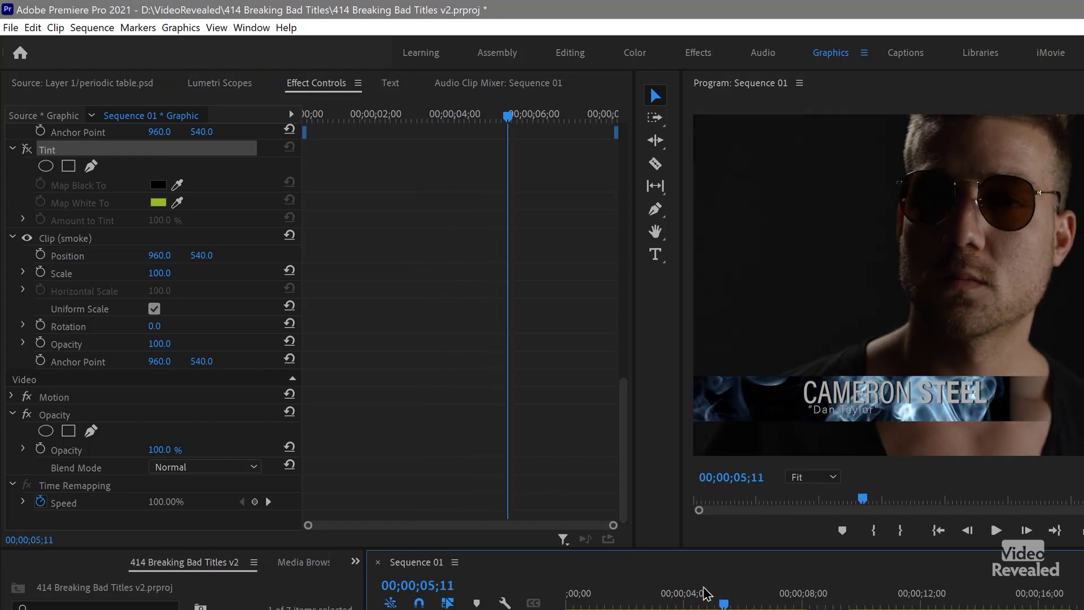
left_click(26, 150)
key("space")
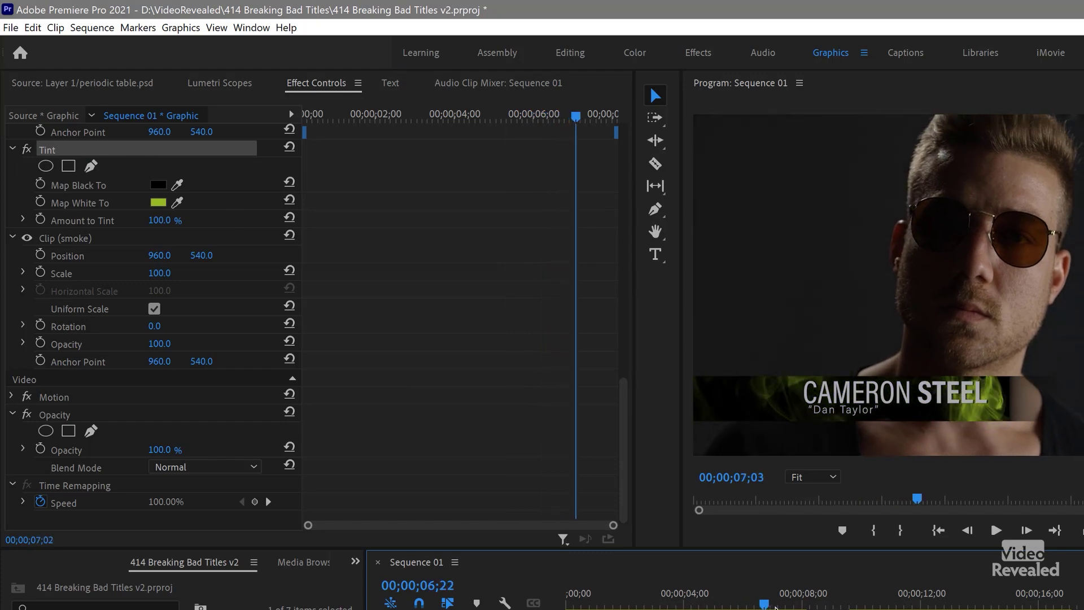
left_click_drag(775, 605, 721, 605)
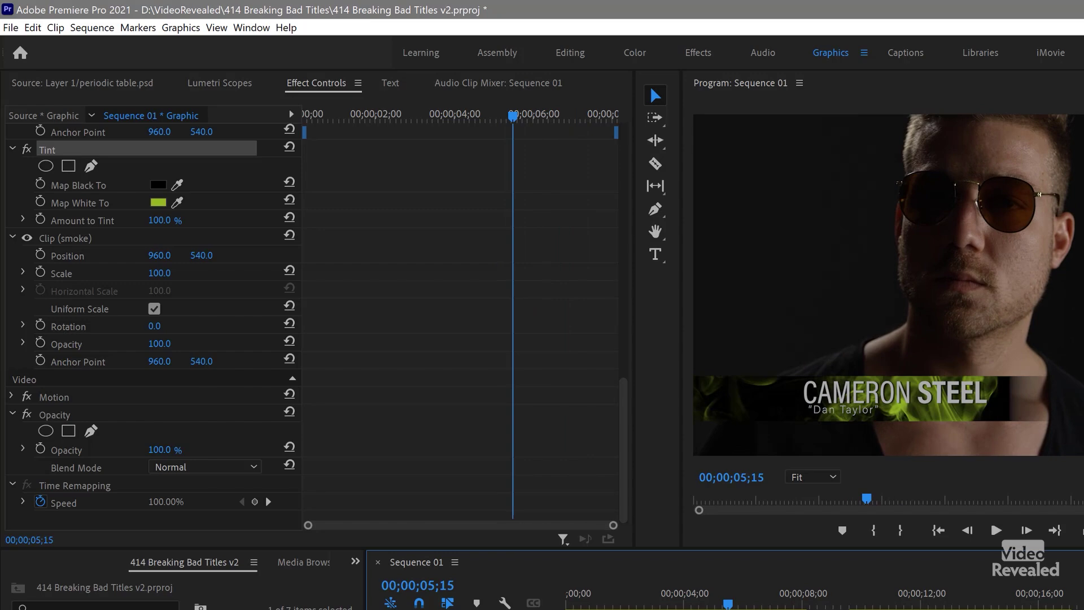
Step: Inspect the Mask layer by turning Mask with Shape off, toggling its gradient fill off and on, and re-enabling Mask with Shape
left_click(932, 177)
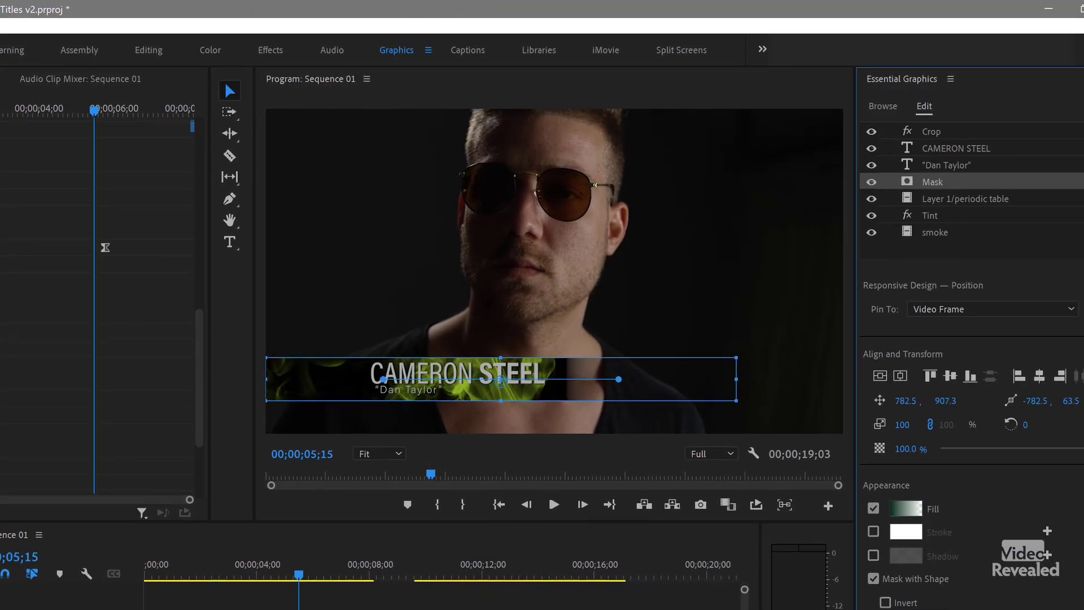
left_click(817, 575)
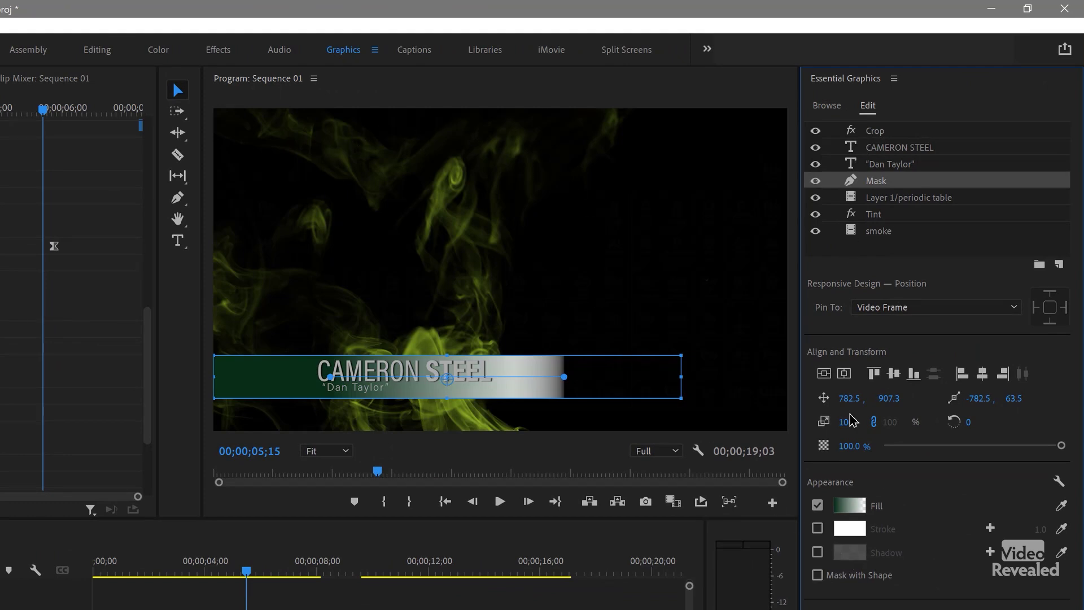
left_click(819, 506)
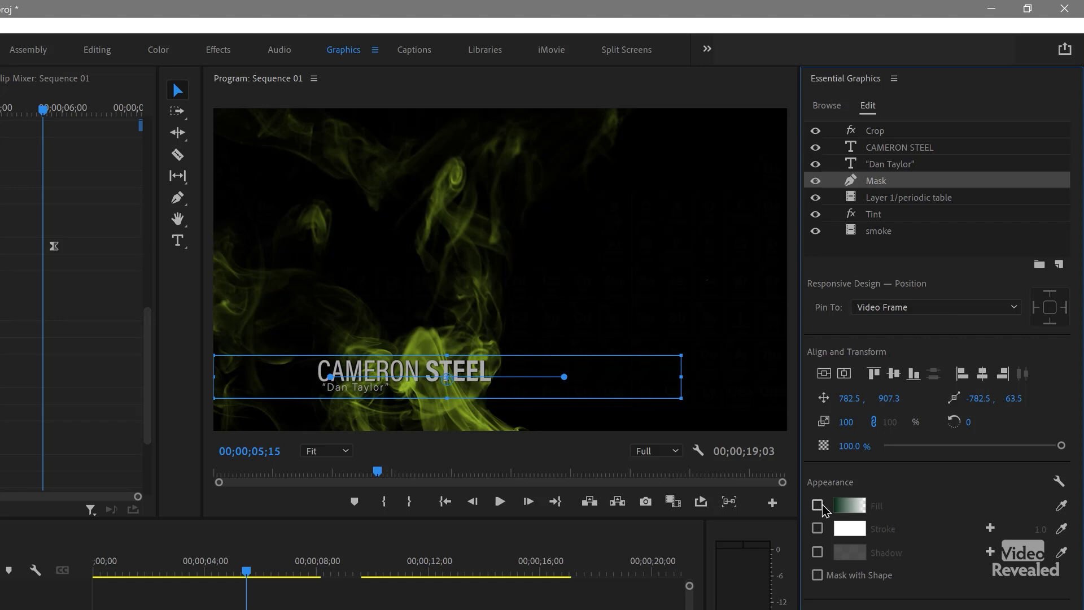
left_click(818, 506)
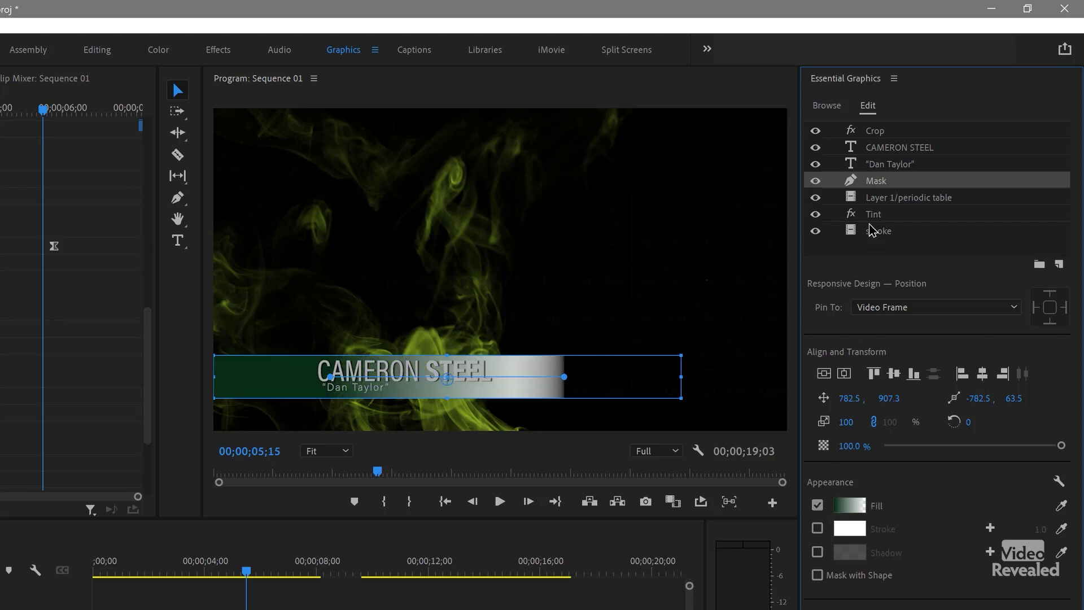
left_click(850, 576)
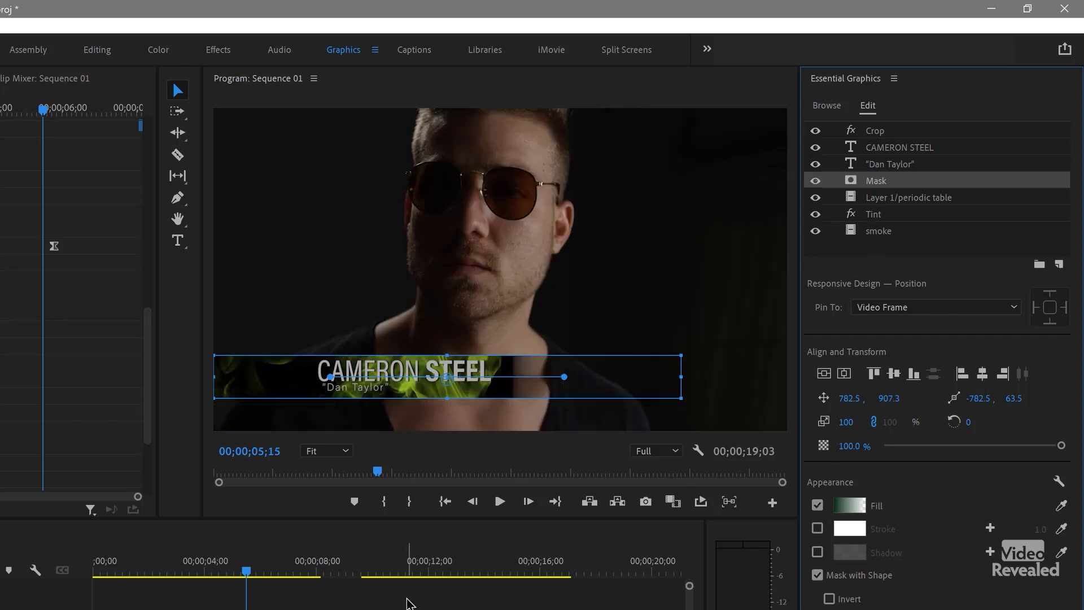
Step: Scrub on to the second title's opening at 00;00;10;28 and select its graphic to show the layers
left_click_drag(208, 577, 271, 603)
left_click(162, 607)
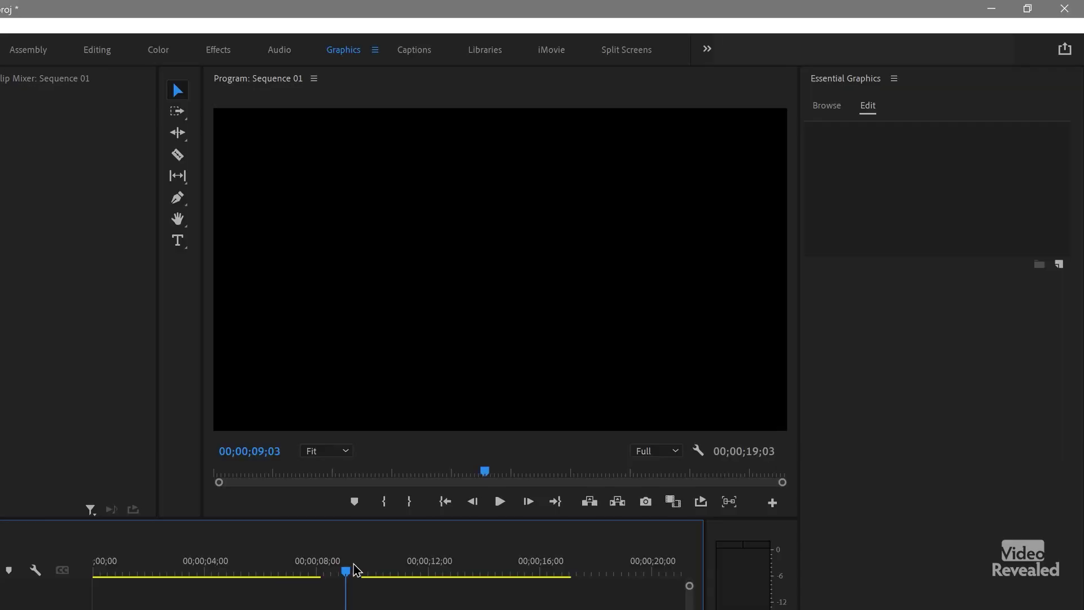
left_click_drag(357, 569, 388, 571)
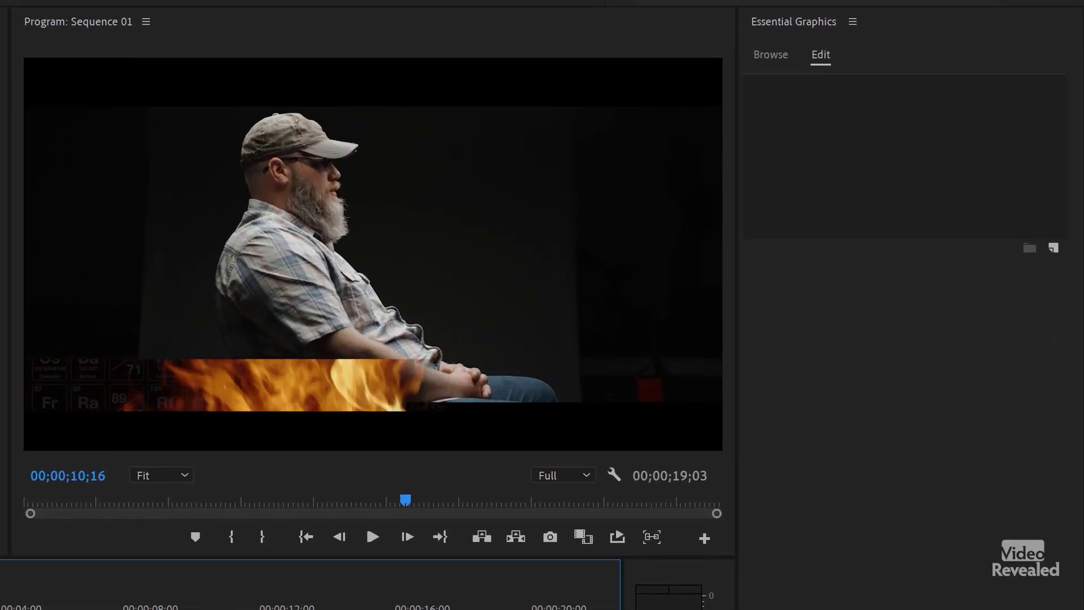
mouse_move(237, 609)
left_mouse_down()
mouse_move(330, 609)
mouse_move(209, 609)
mouse_move(251, 608)
left_mouse_up()
left_click(582, 312)
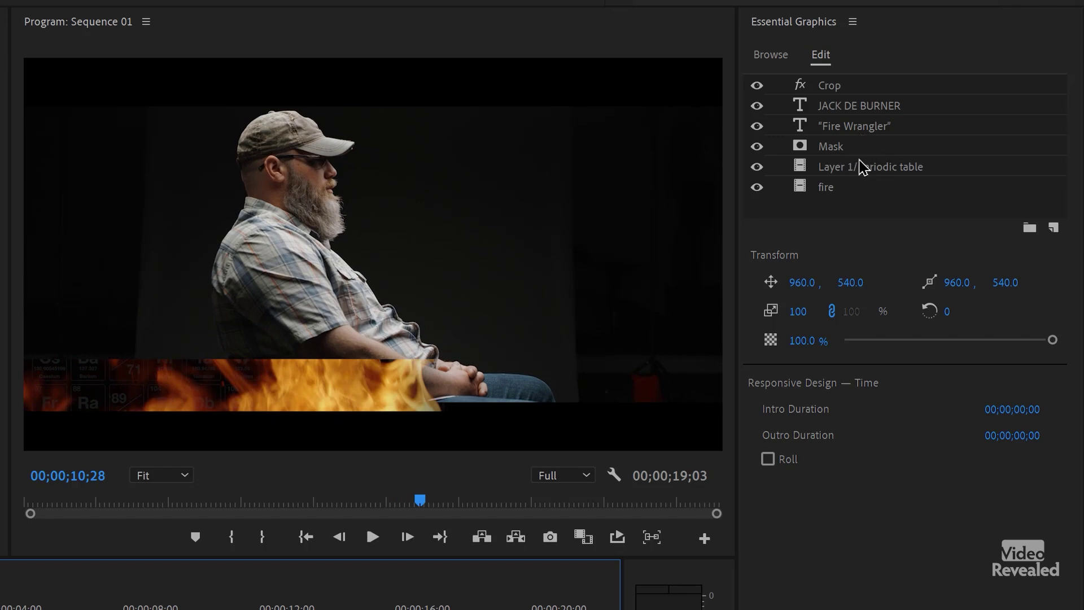
Step: Select the second title's fire layer and preview the title's reveal up to 00;00;12;00
left_click(859, 193)
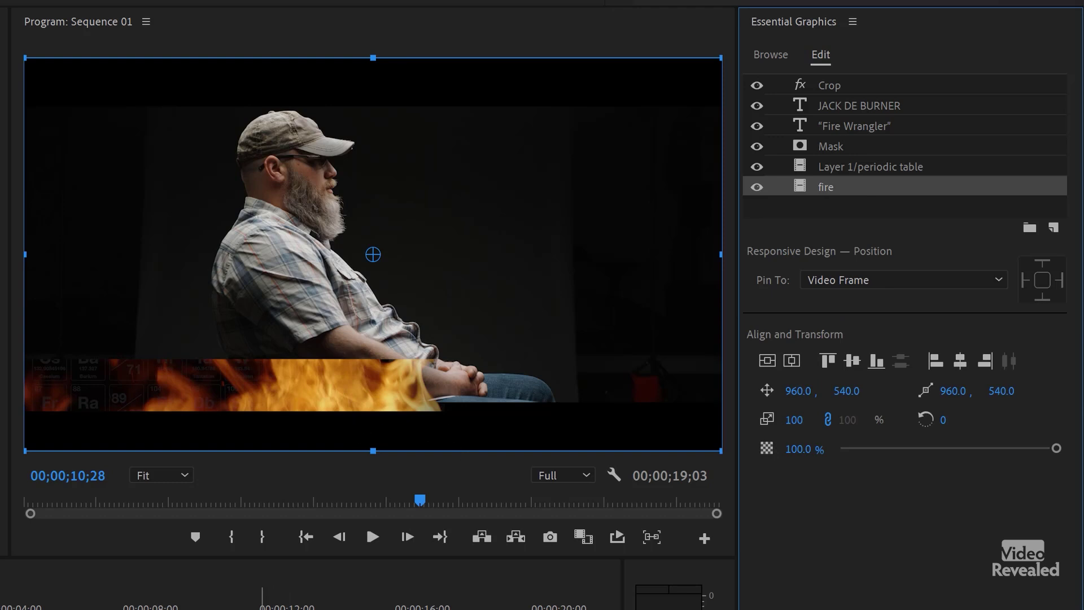
left_click(234, 599)
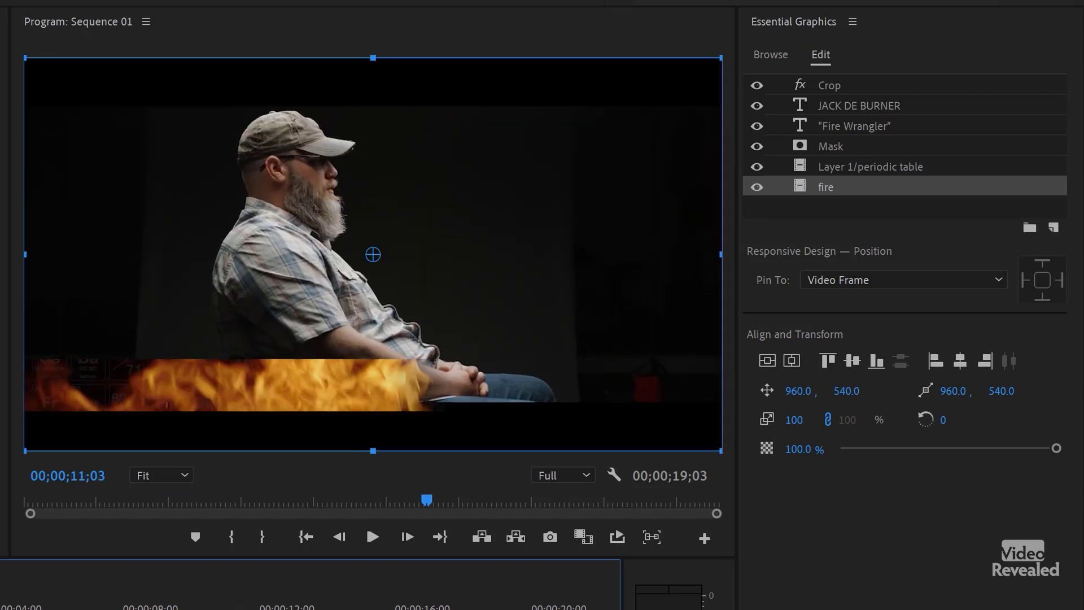
key("j")
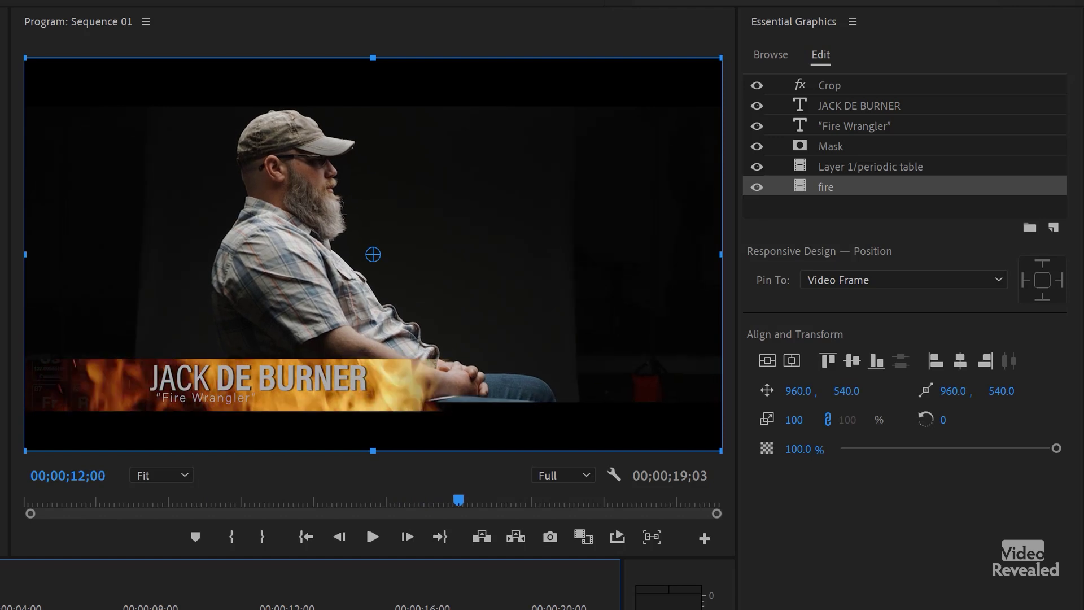